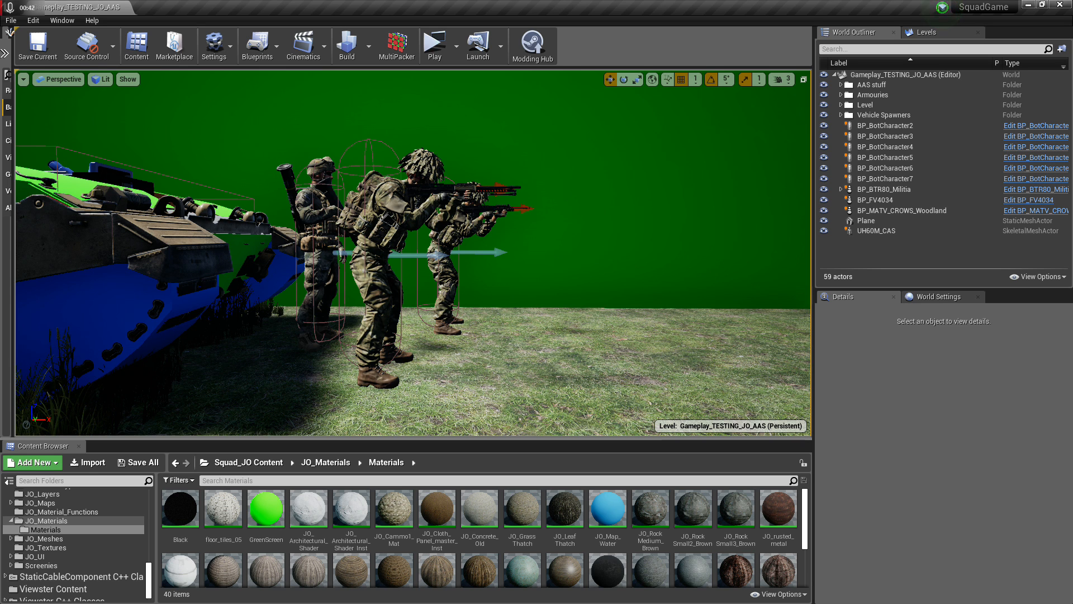
Step: Select the green Plane behind the soldiers and review its GreenScreen material
drag(557, 320, 475, 252)
click(476, 252)
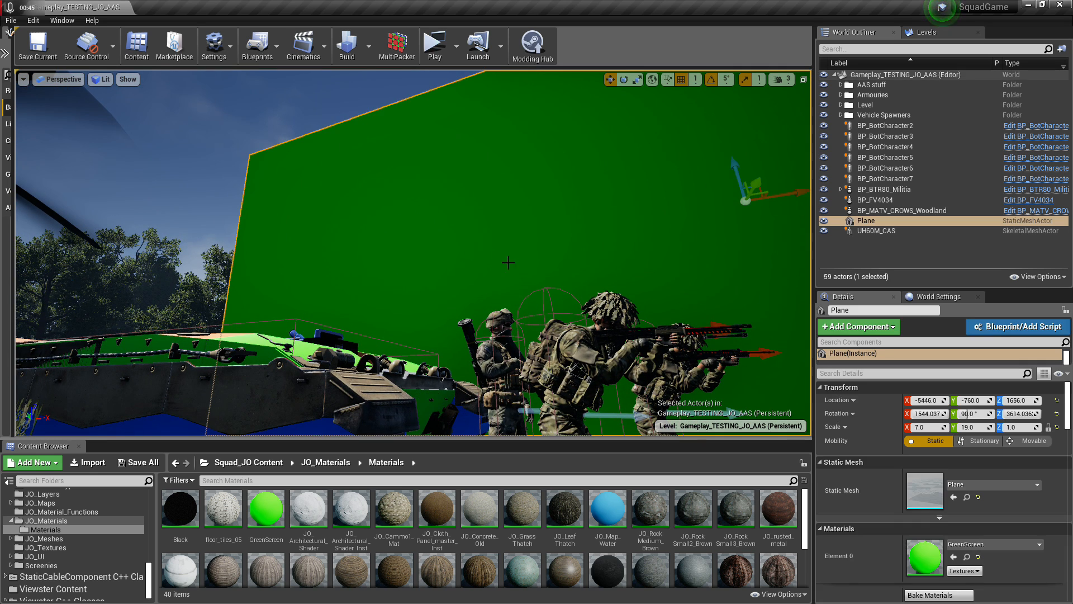
click(864, 221)
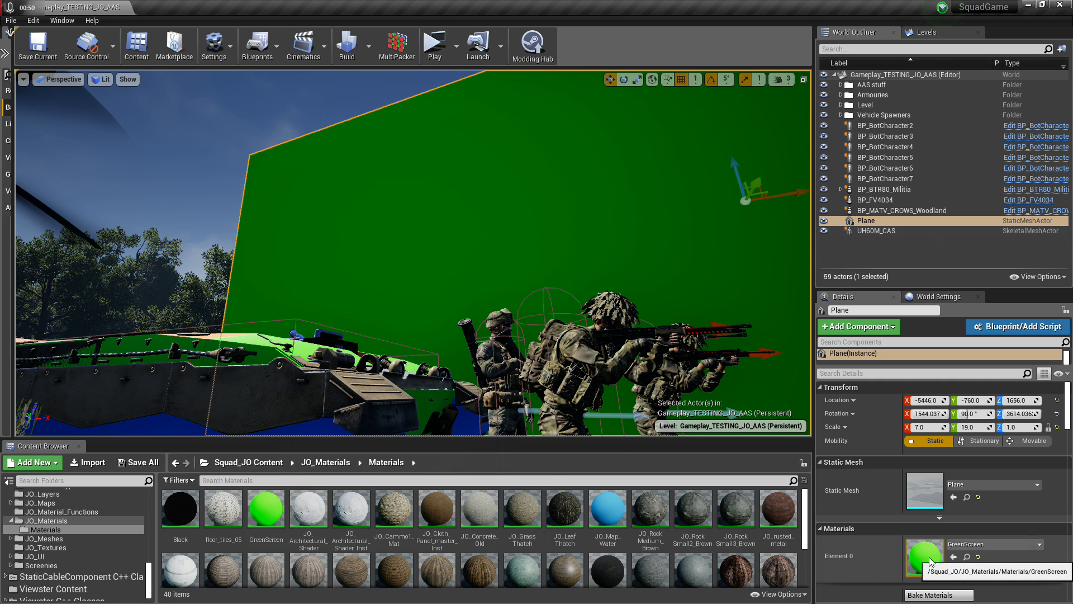
drag(525, 259, 522, 298)
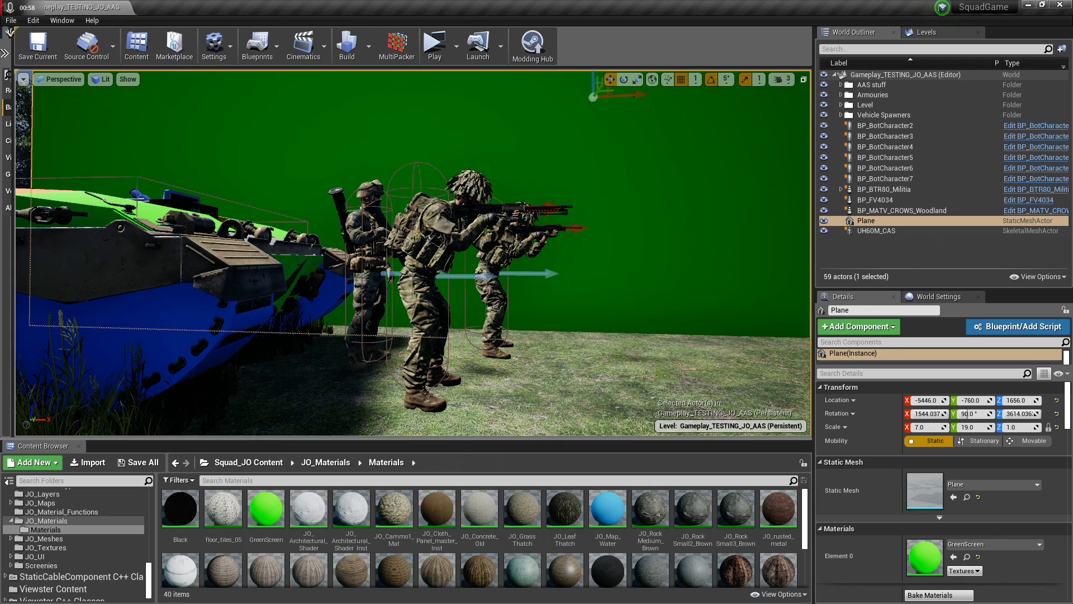
Step: Select the front soldier bot and review its state settings, keeping Behaviour State on Custom
click(419, 242)
scroll(884, 508, down, 5)
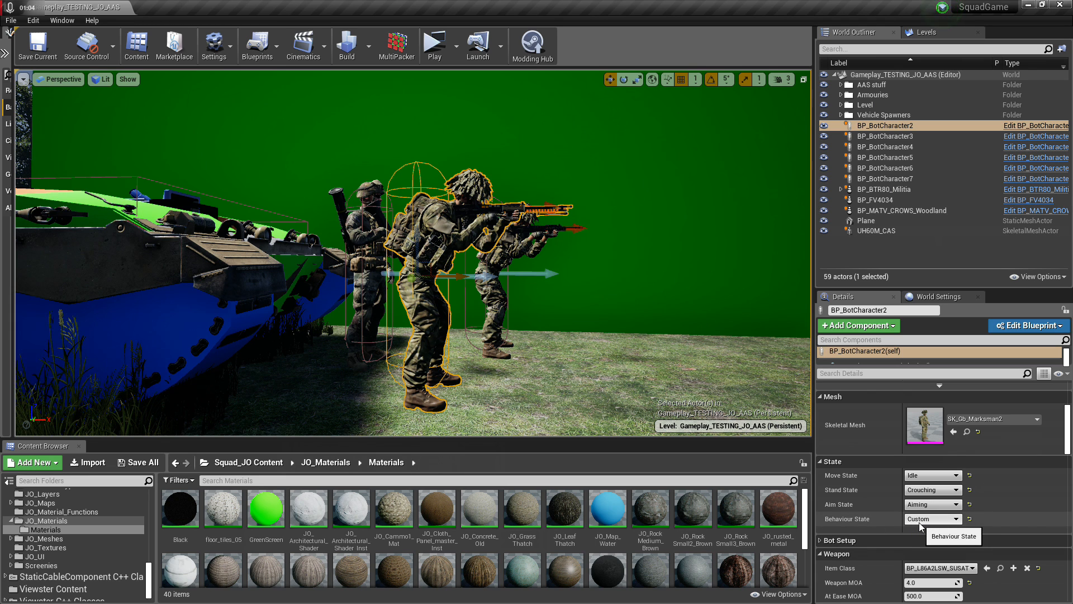
click(920, 522)
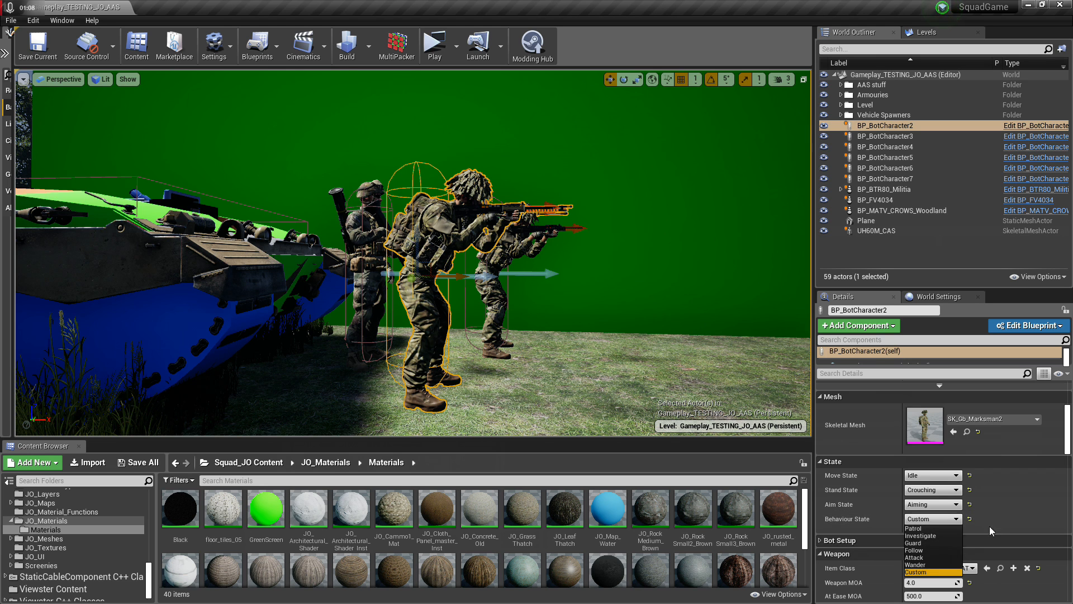
click(925, 571)
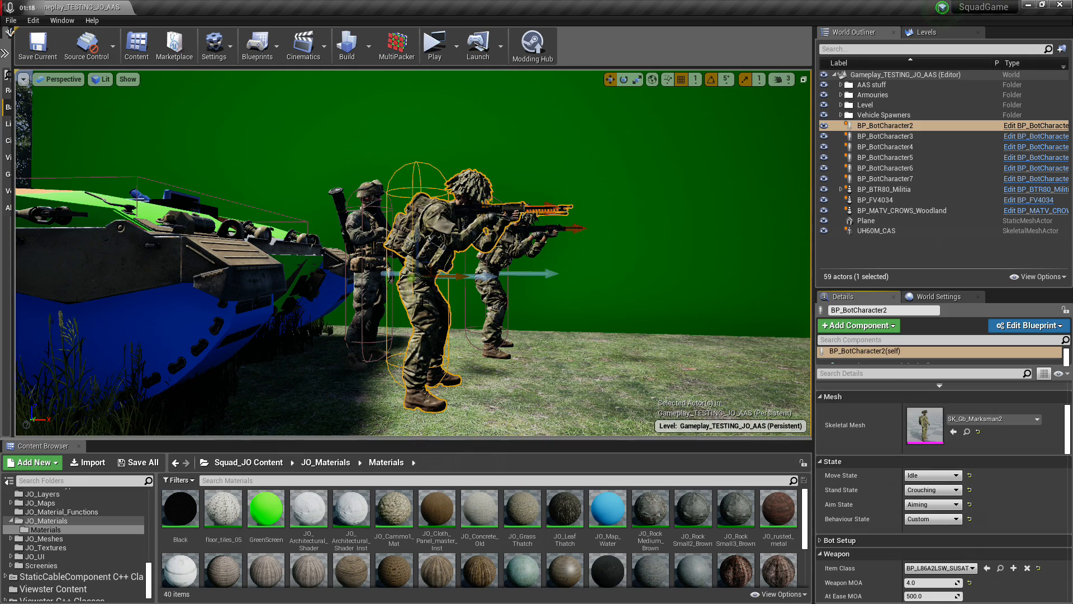
Step: Select the BP_FV4034 tank beside the soldiers and inspect the group in front of the green screen
drag(285, 355, 242, 361)
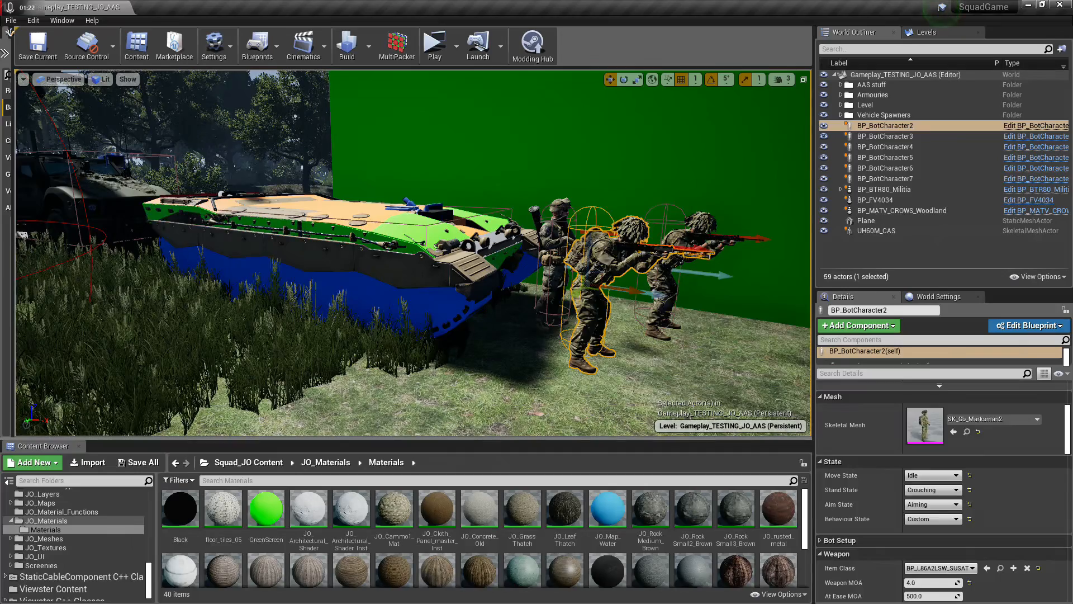
click(367, 212)
drag(366, 213, 269, 210)
drag(313, 371, 452, 273)
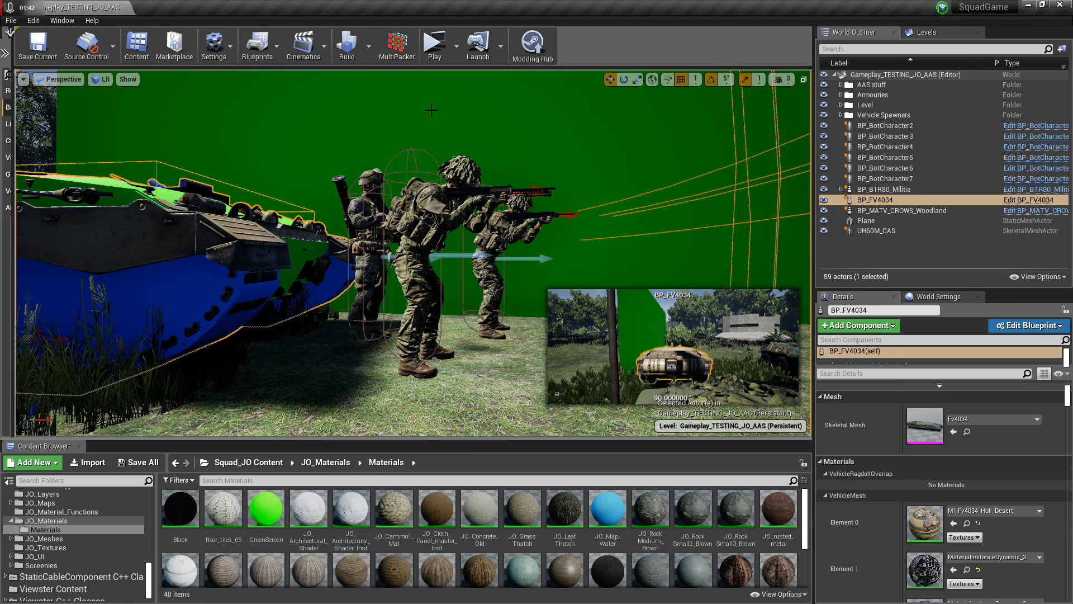
Step: Run the level in play preview, walk past the vehicles and bots to the green screen scene, and exit the preview
click(434, 45)
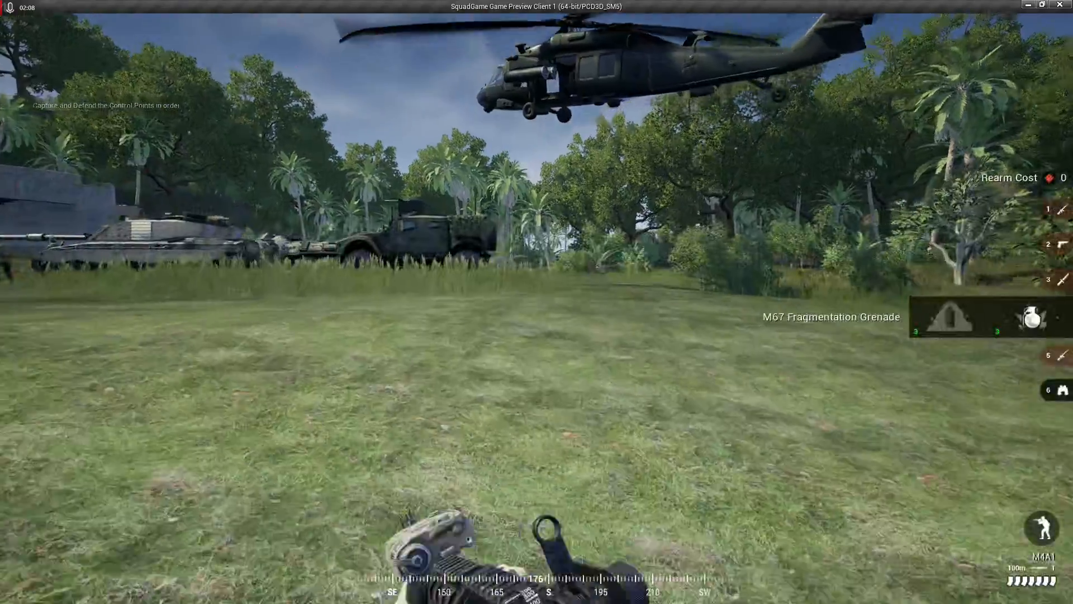
key(w)
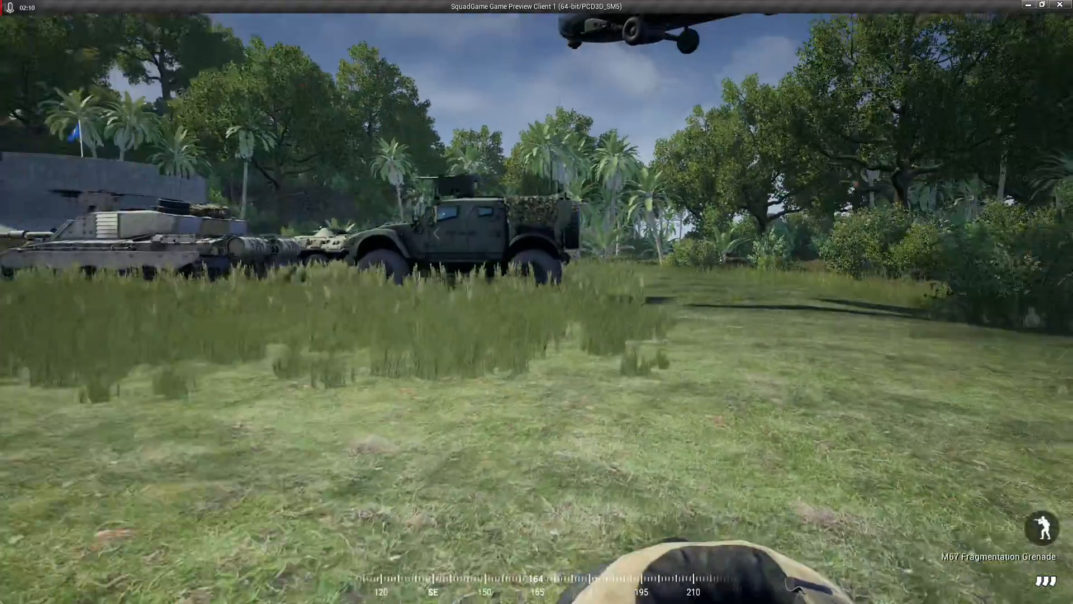
key(w)
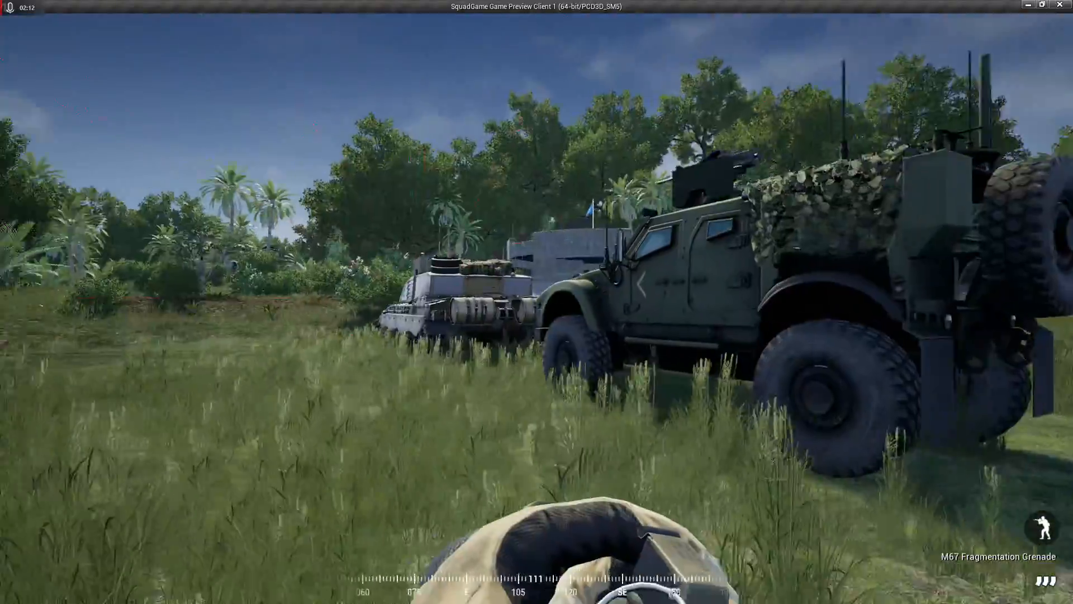
key(w)
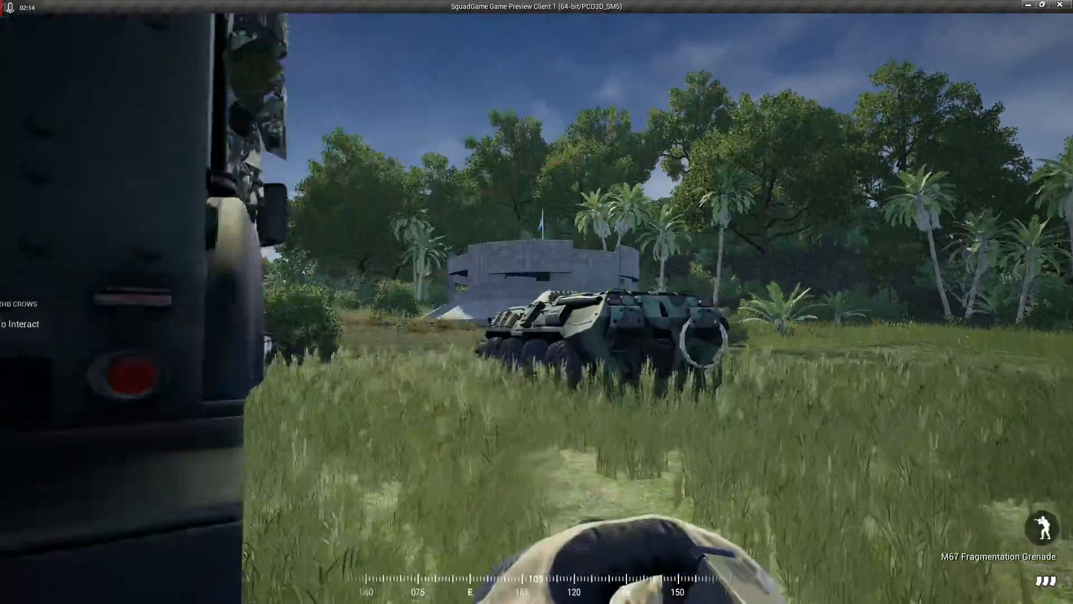
key(w)
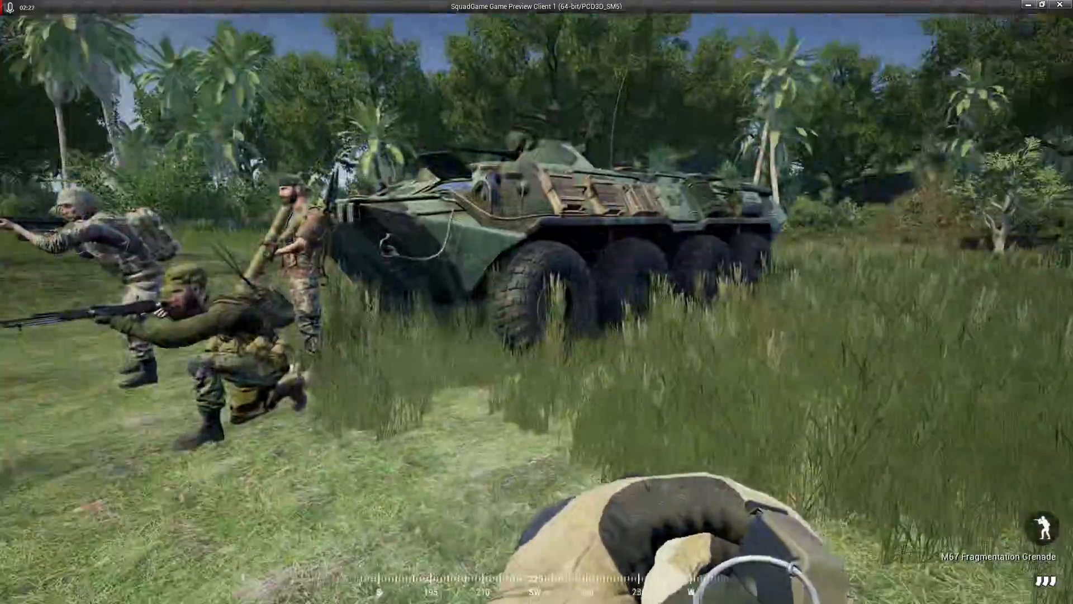
key(a)
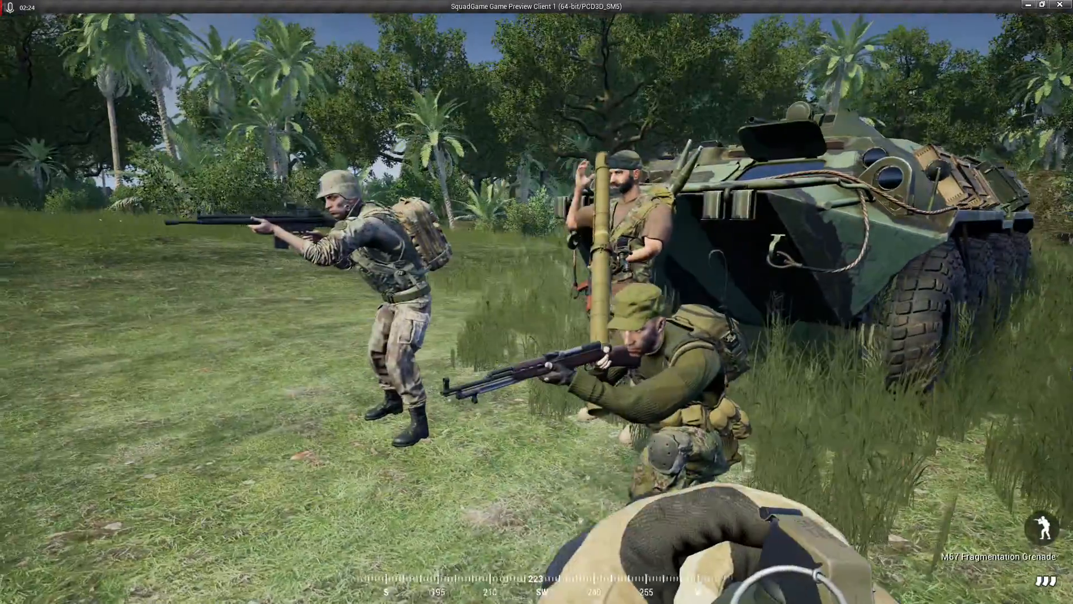
key(s)
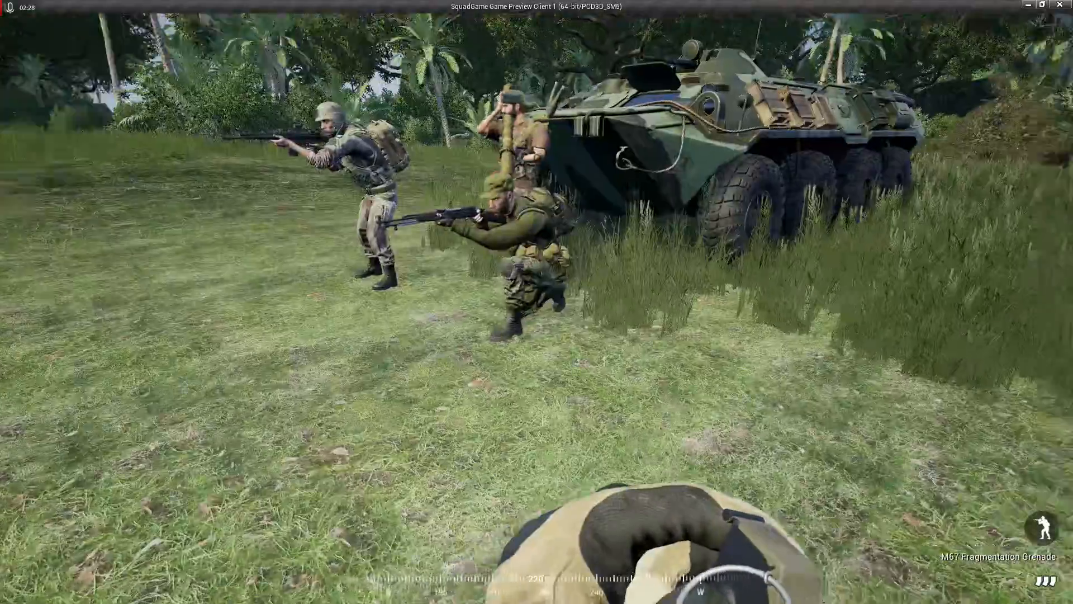
key(w)
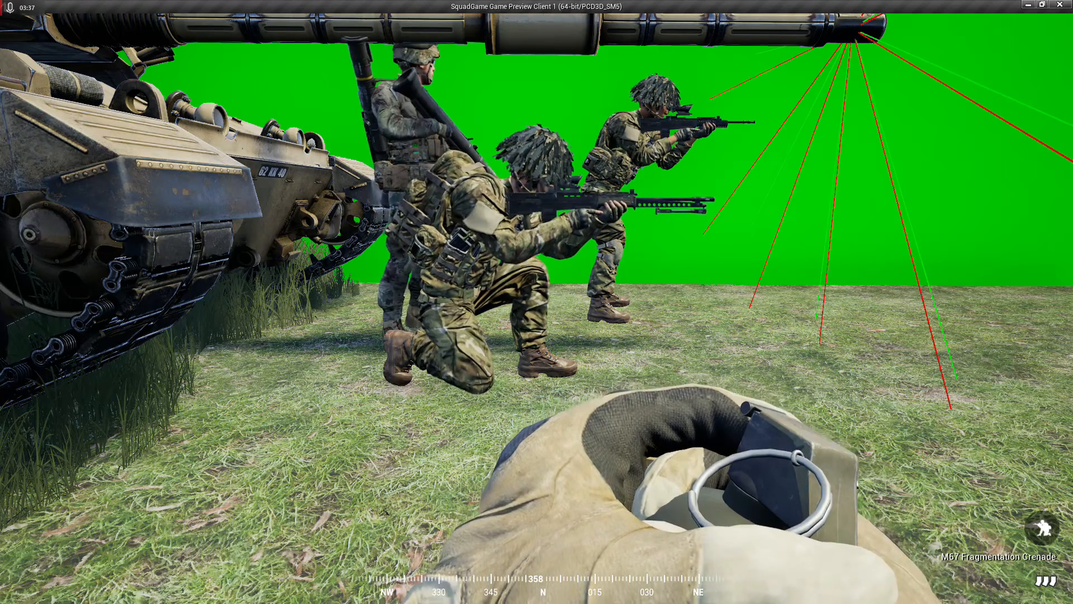
key(Escape)
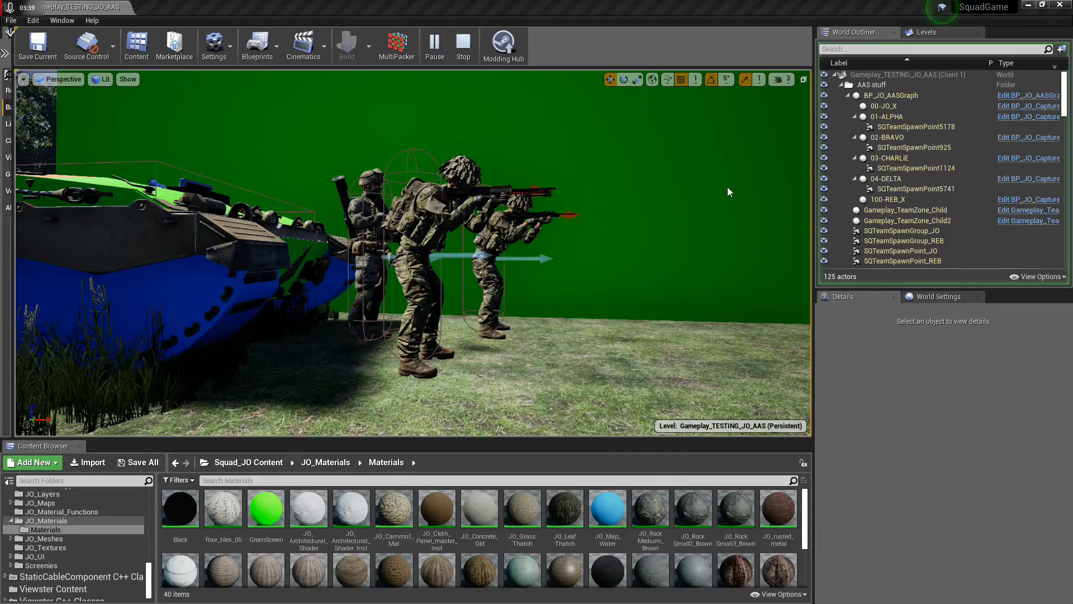
Step: View greenscreen_SnapShot.jpg, close it, and switch to the T1_greenscreen_SnapShot image in GIMP
click(666, 123)
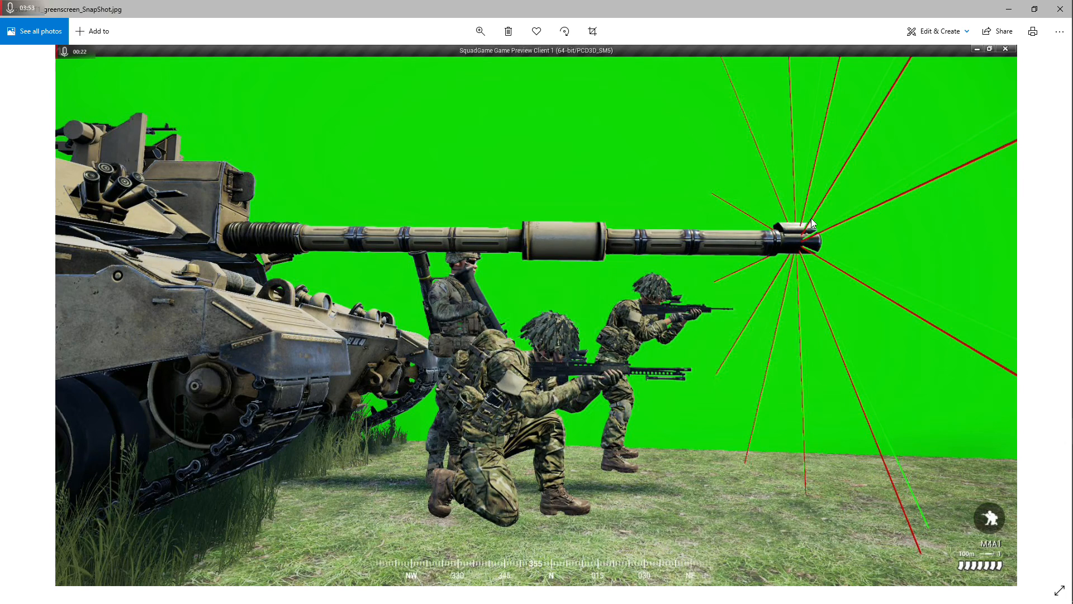
click(1060, 9)
mouse_move(1056, 300)
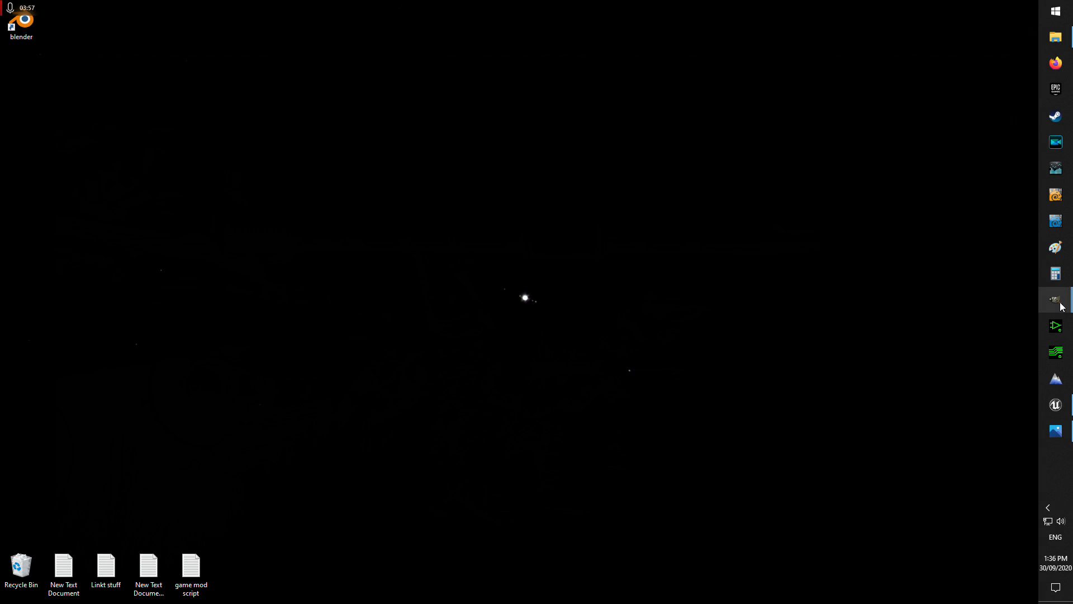
click(984, 280)
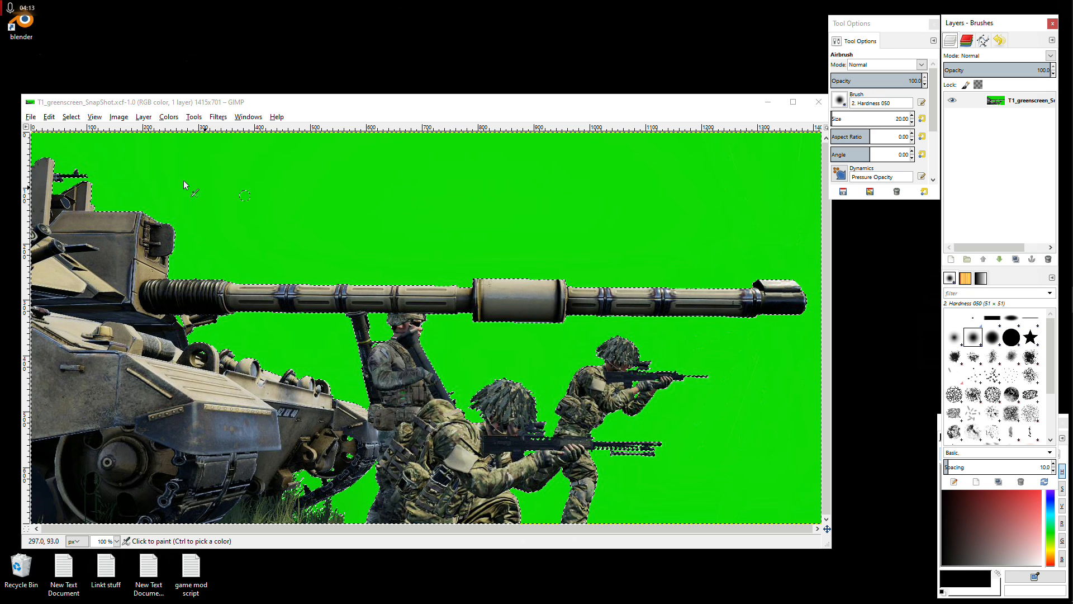
Step: Clear the existing selection and select the green background by colour with a threshold of about 83
click(71, 118)
click(80, 144)
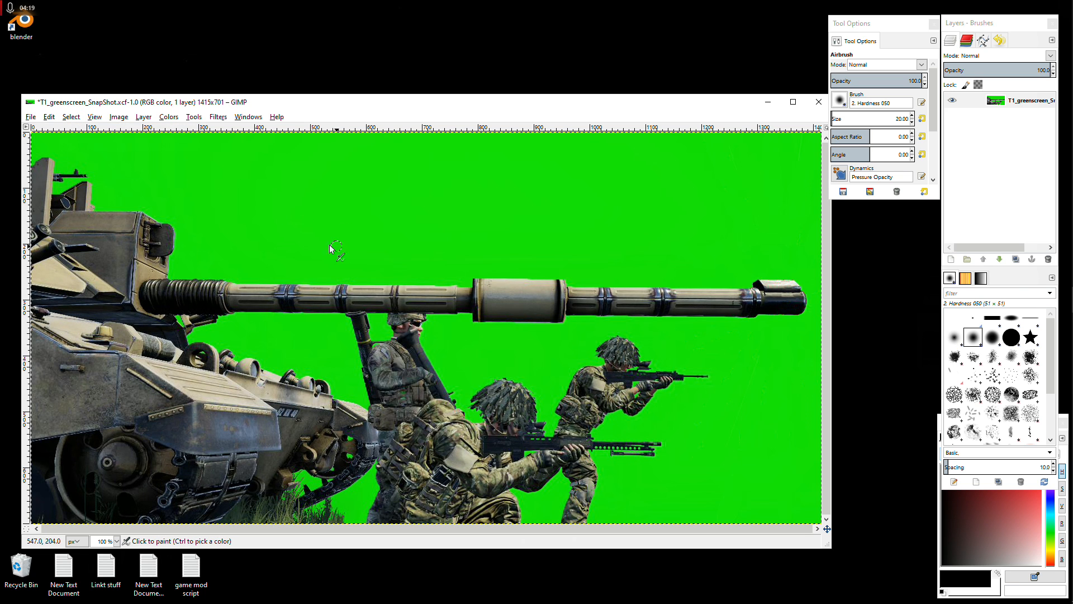
click(73, 118)
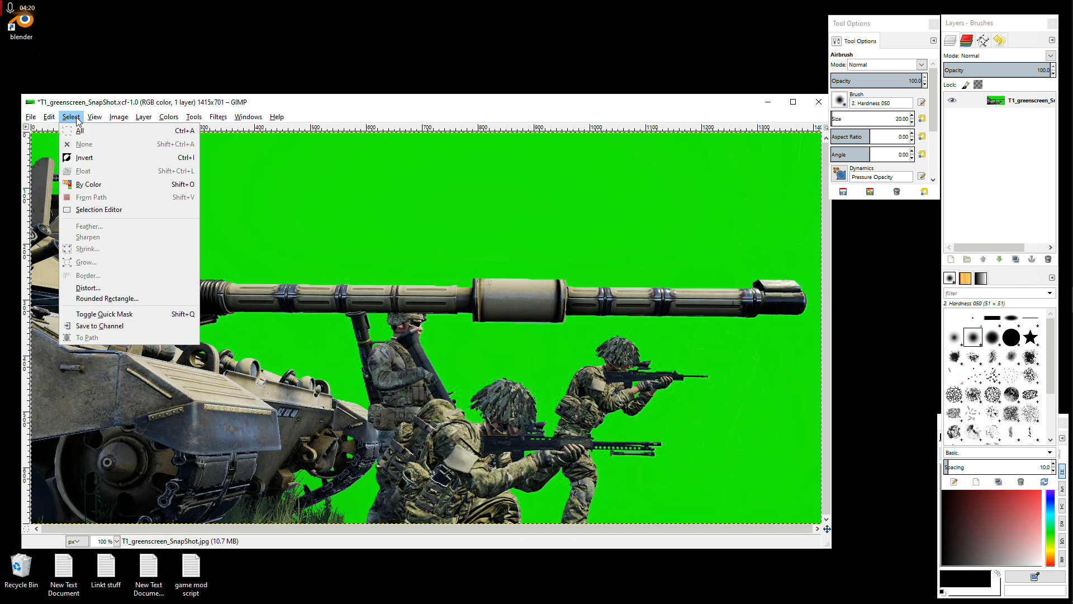
click(93, 186)
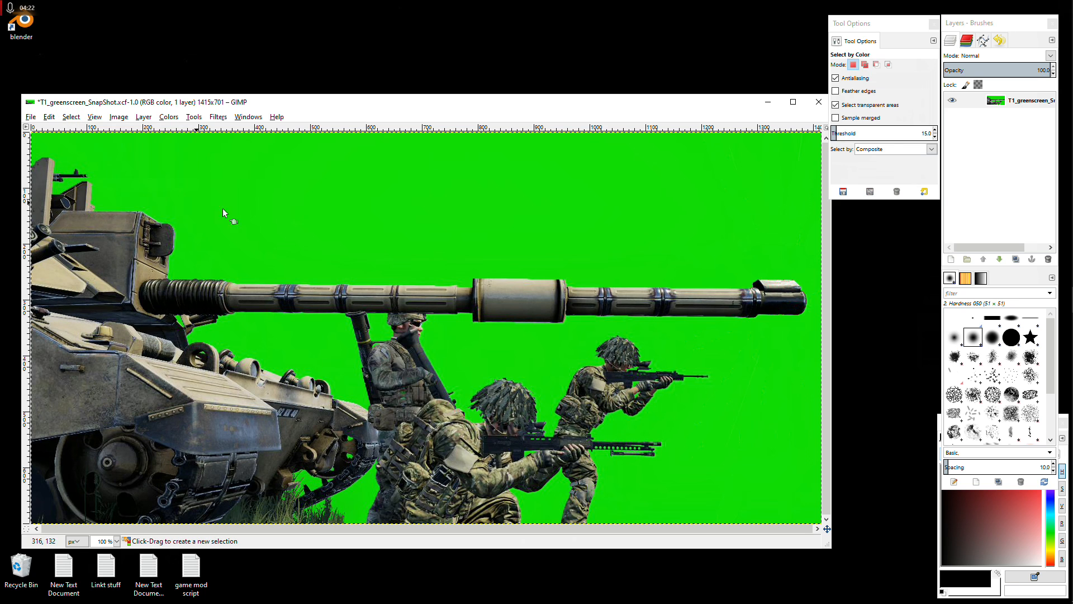
click(454, 230)
drag(456, 230, 479, 231)
drag(488, 227, 532, 219)
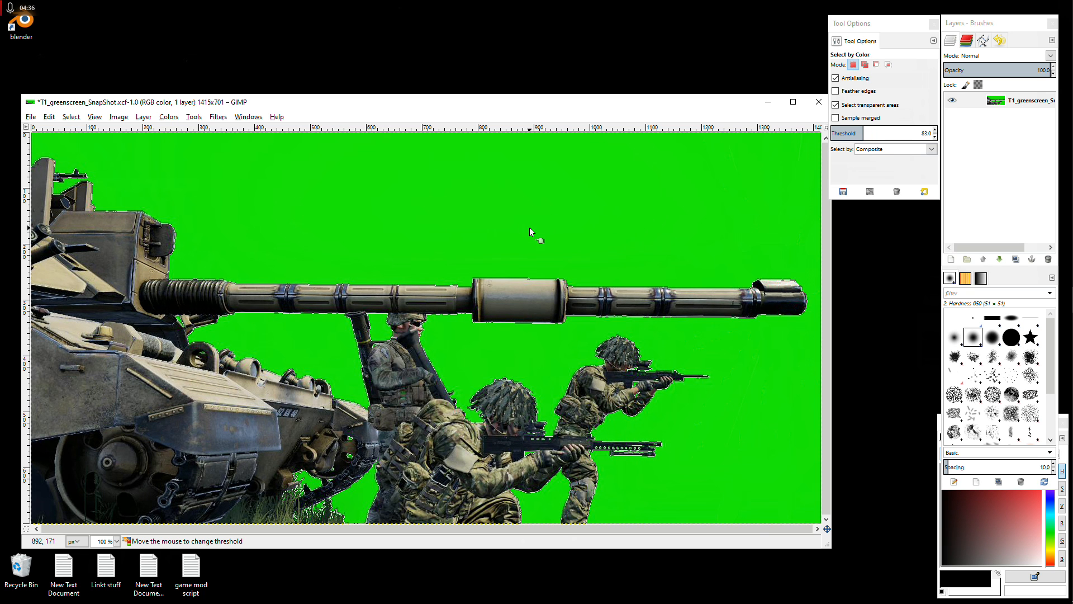
drag(528, 227, 528, 227)
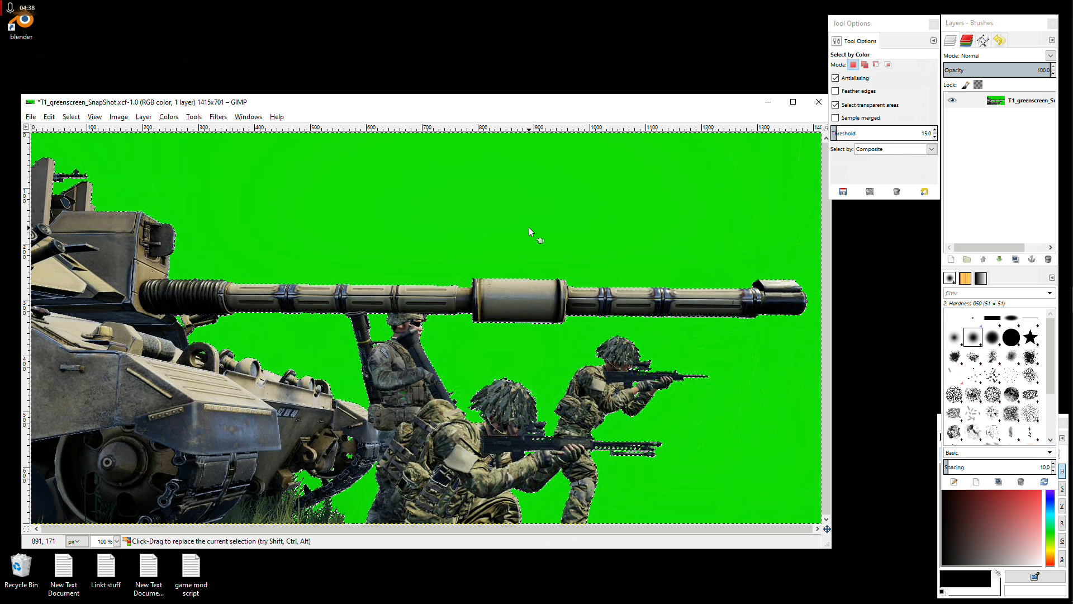
Step: Invert the selection to cover the tank and soldiers and copy them
click(69, 117)
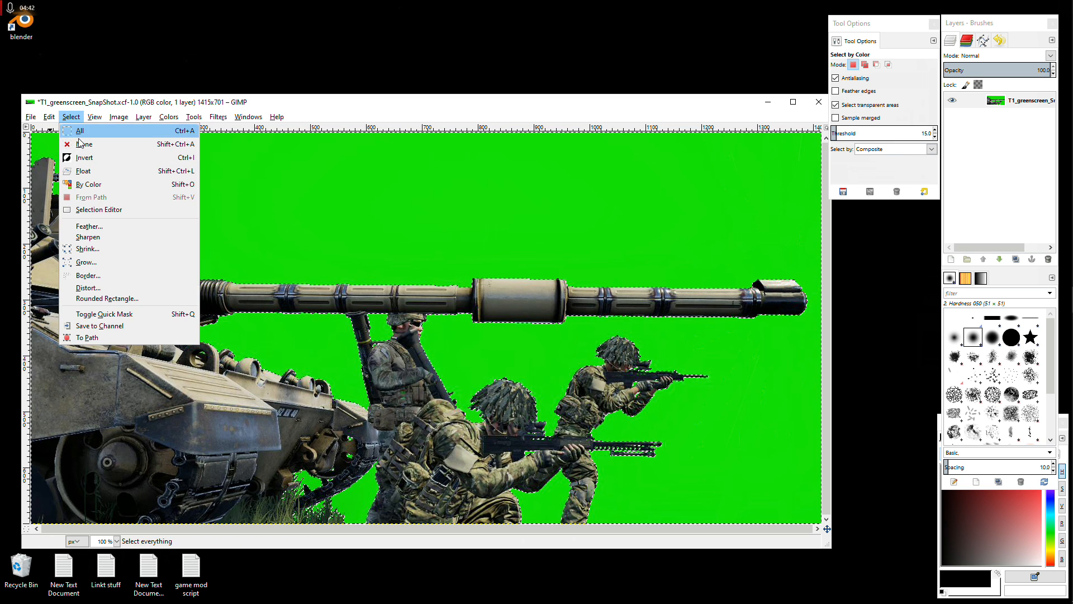
click(77, 158)
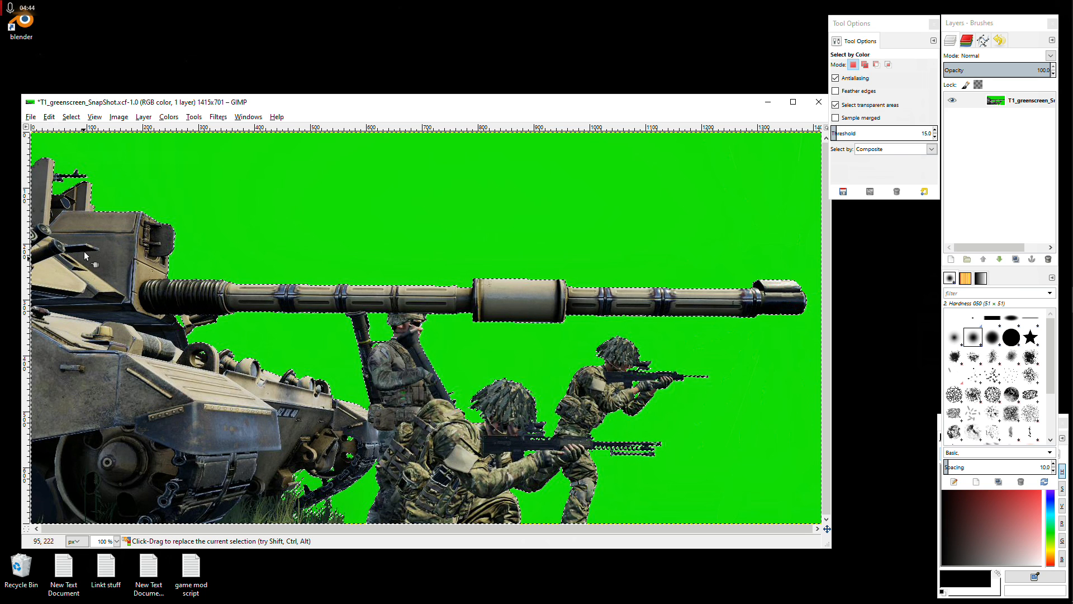
click(32, 118)
mouse_move(49, 116)
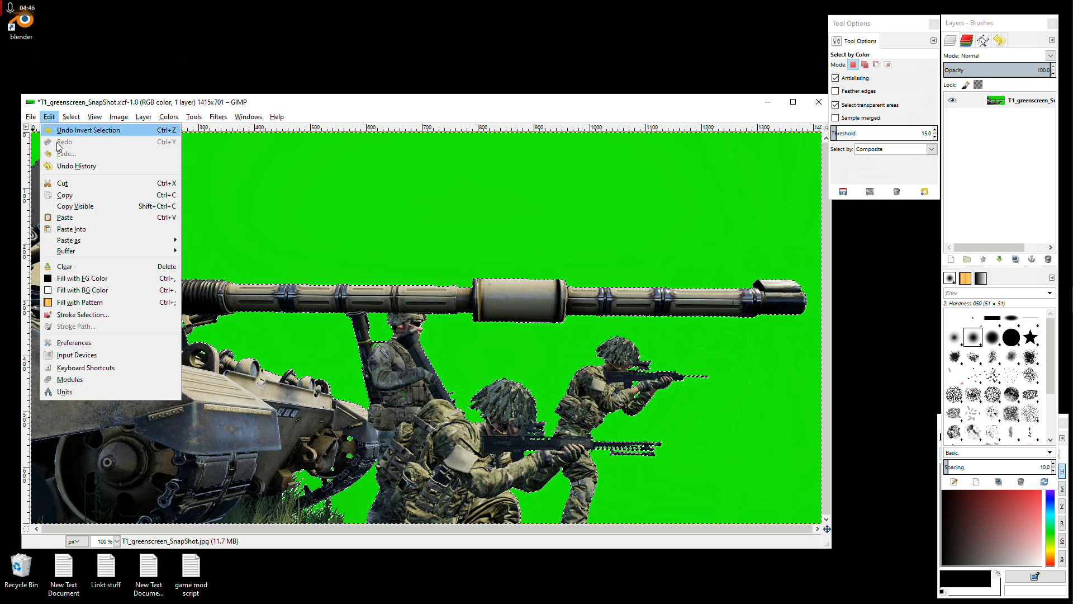
click(56, 192)
Step: Create a new 1415 × 701 px image and paste the copied tank and soldiers as a new layer
click(30, 117)
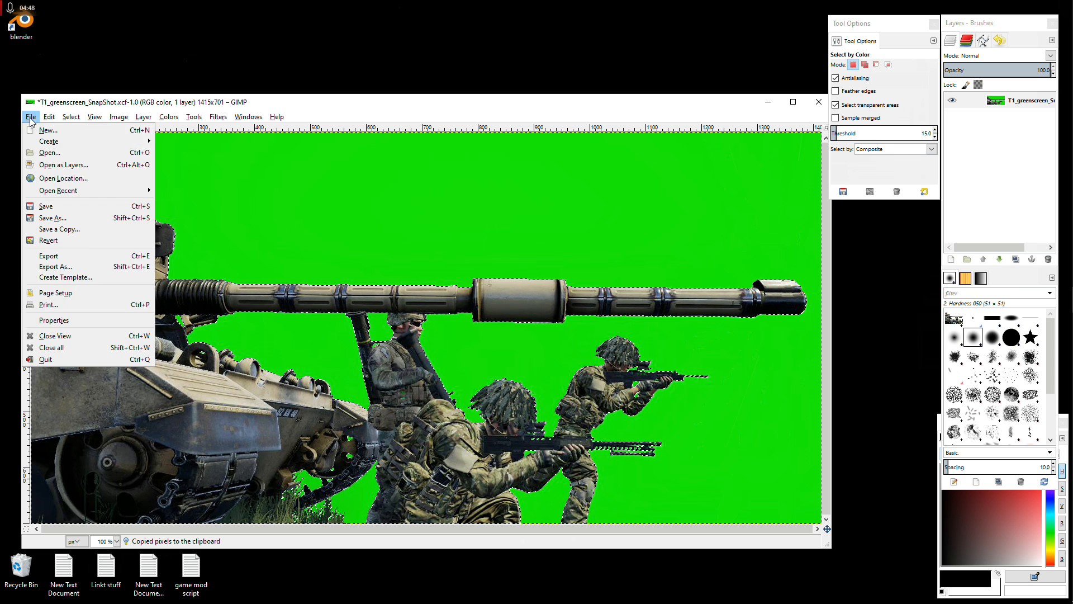
click(56, 128)
click(440, 136)
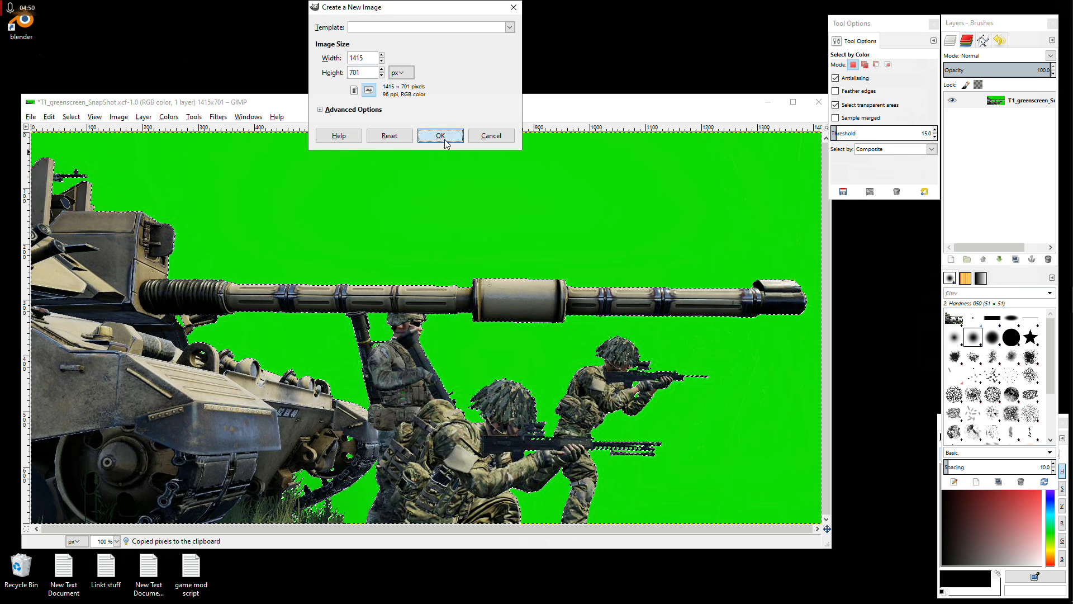
click(76, 66)
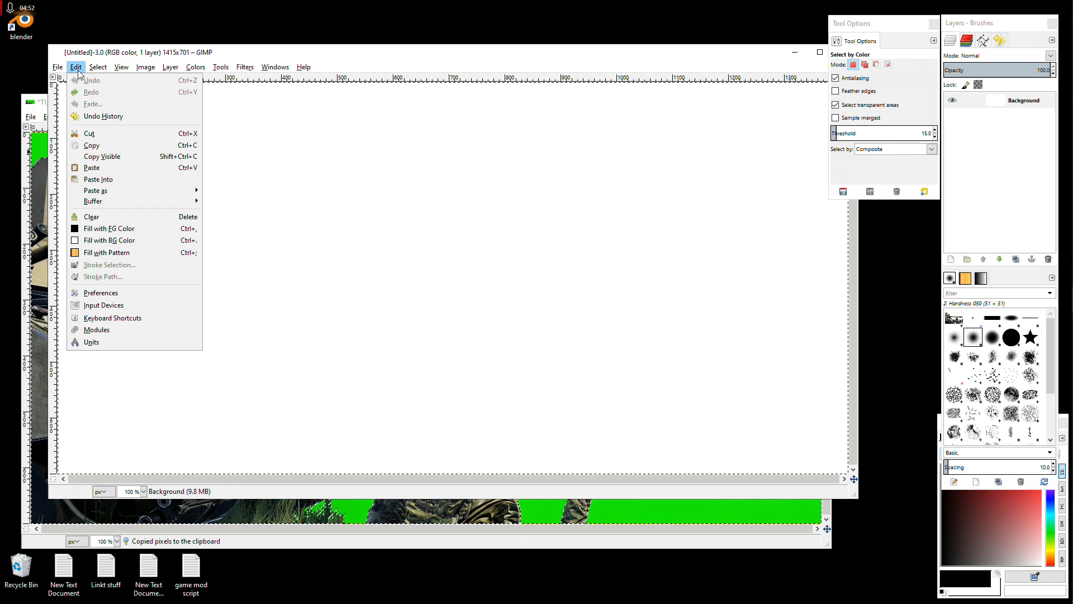
mouse_move(107, 194)
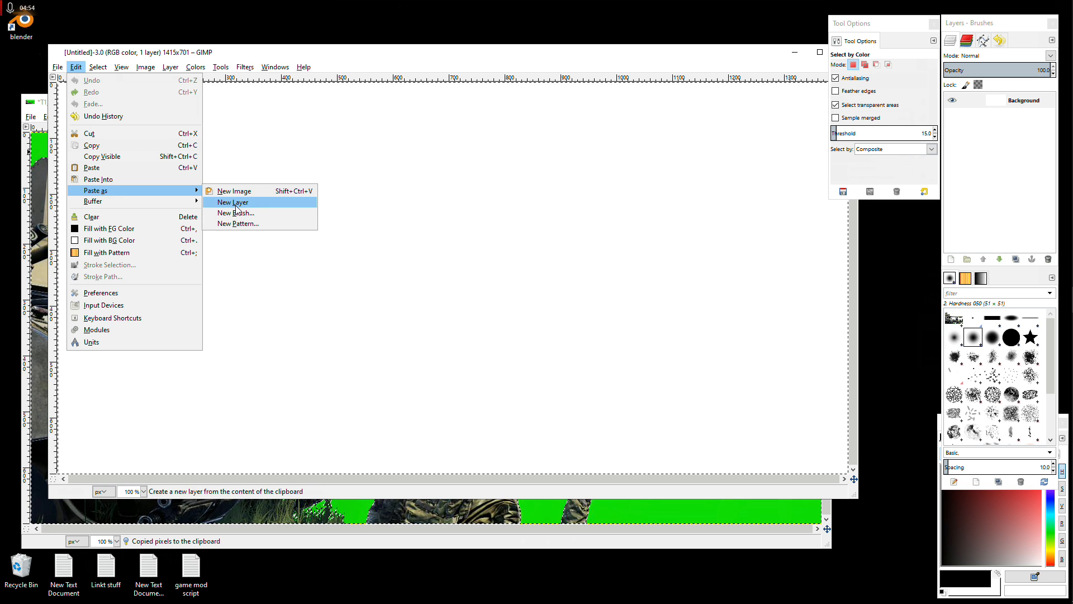
click(237, 205)
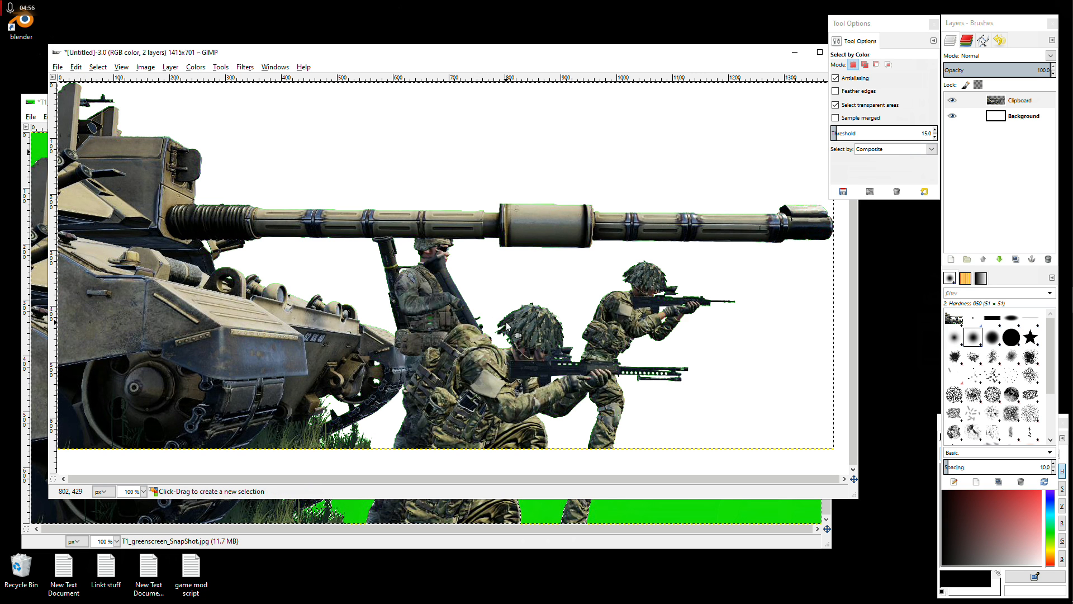
Step: Delete the white Background layer from the new image
click(1027, 119)
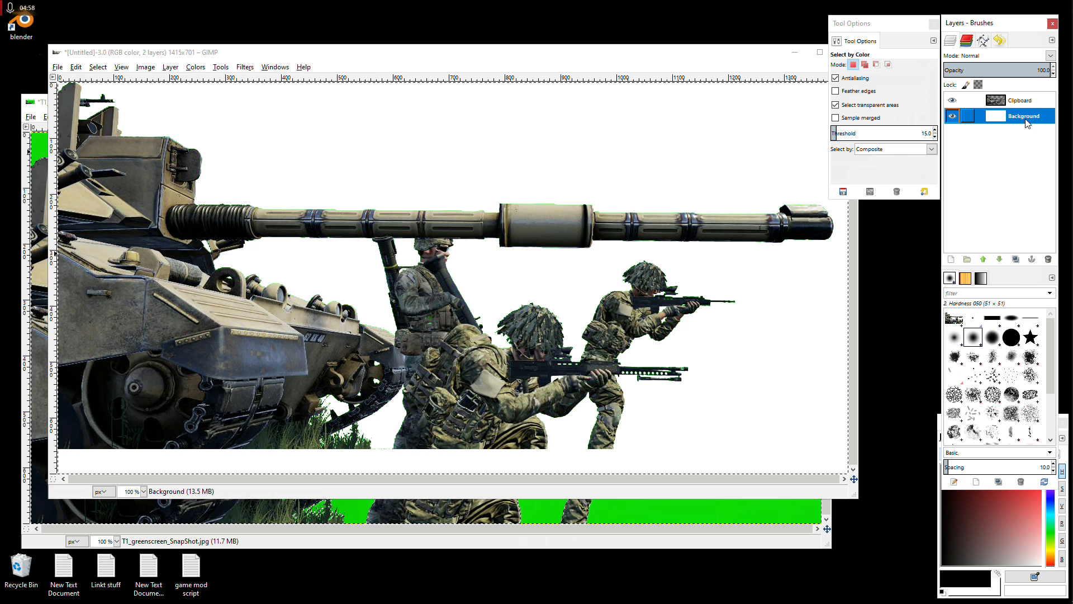
right_click(1027, 118)
click(956, 213)
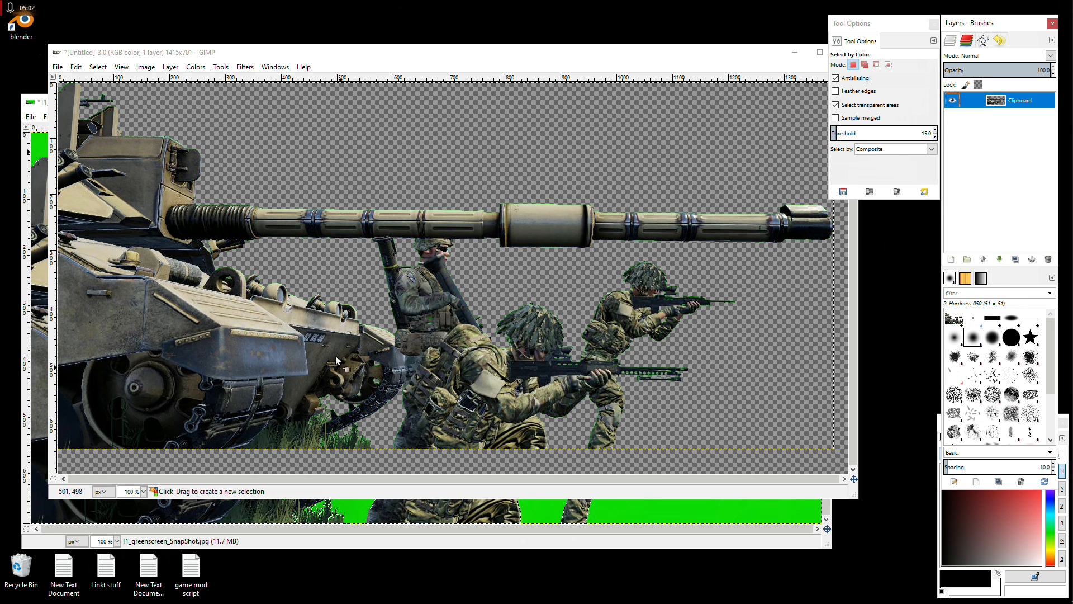
Step: Close T1_greenscreen_SnapShot.xcf, discarding its changes, and reposition the window of the transparent cutout image
drag(363, 60, 344, 155)
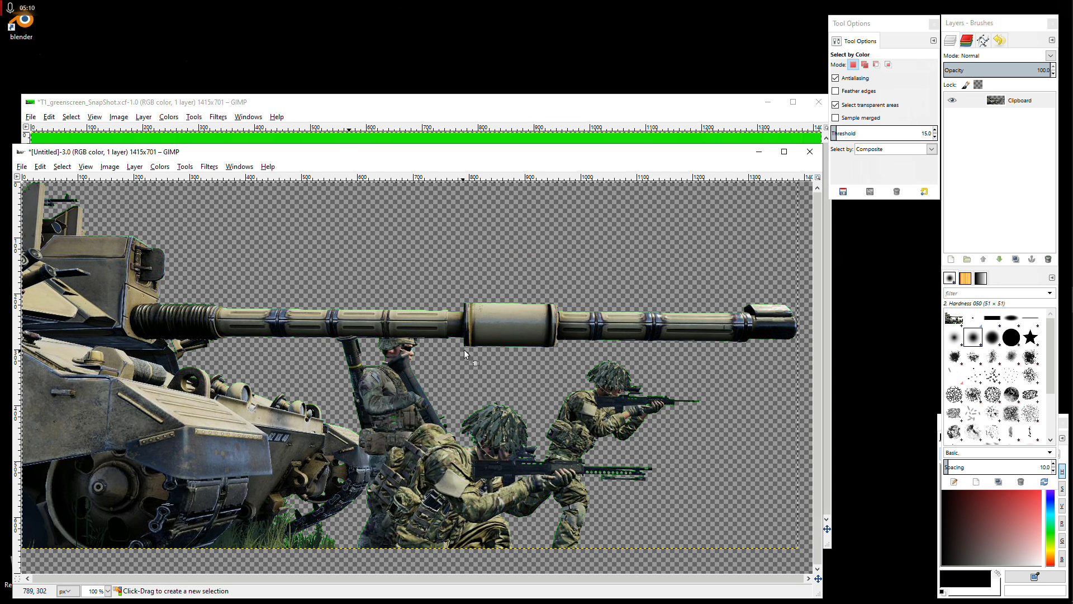
click(699, 106)
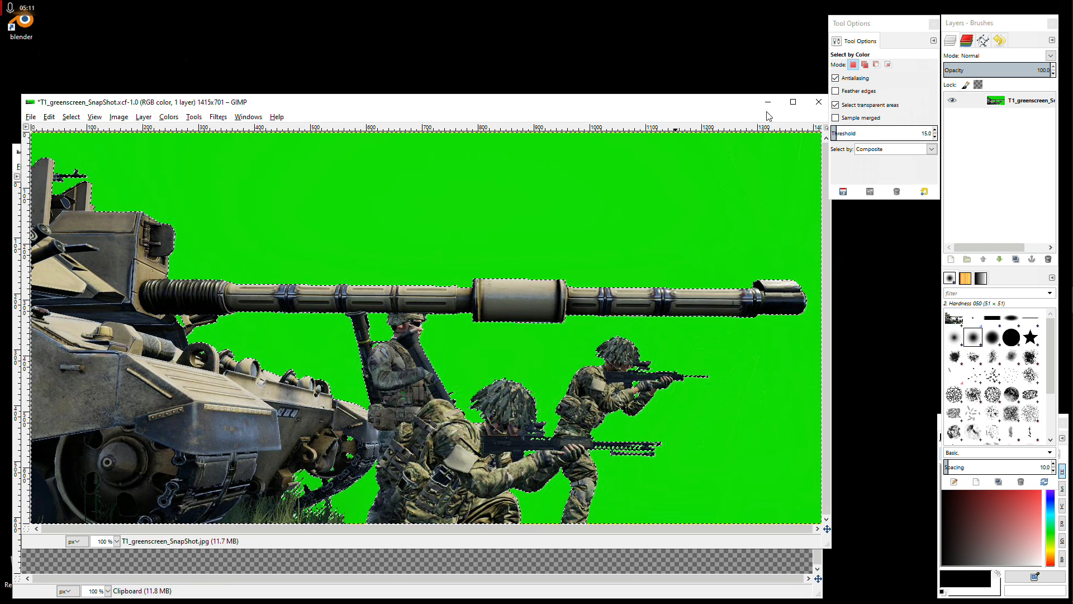
click(818, 105)
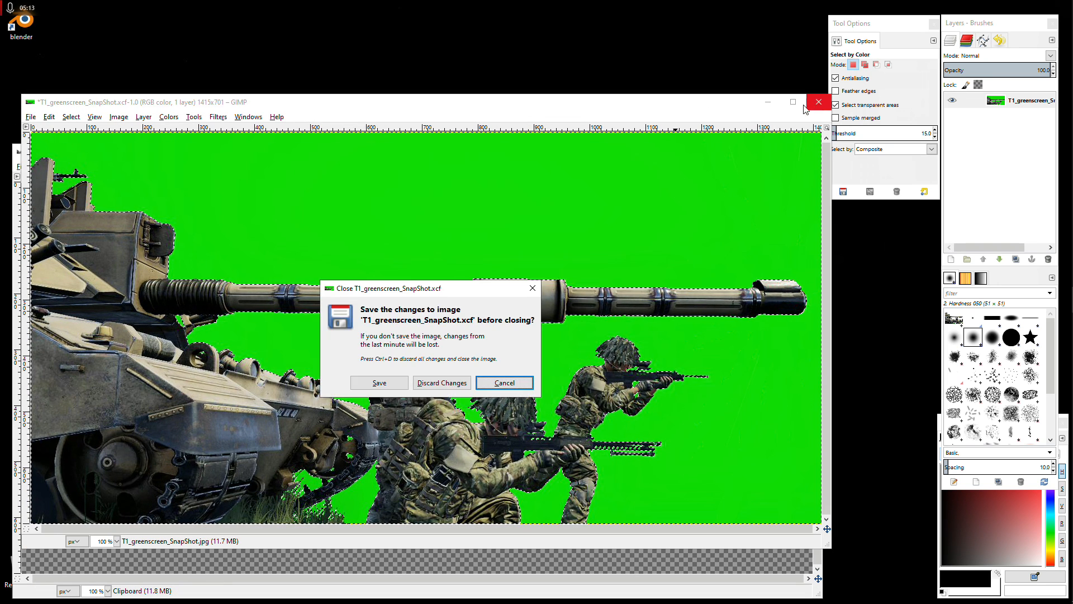
click(459, 383)
drag(479, 159, 478, 64)
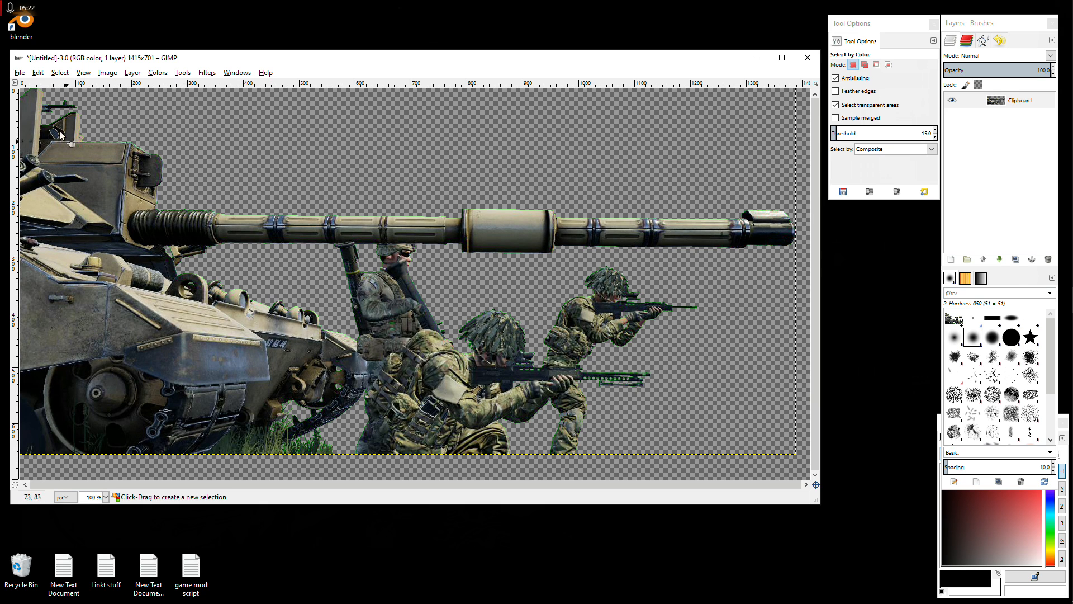
click(37, 74)
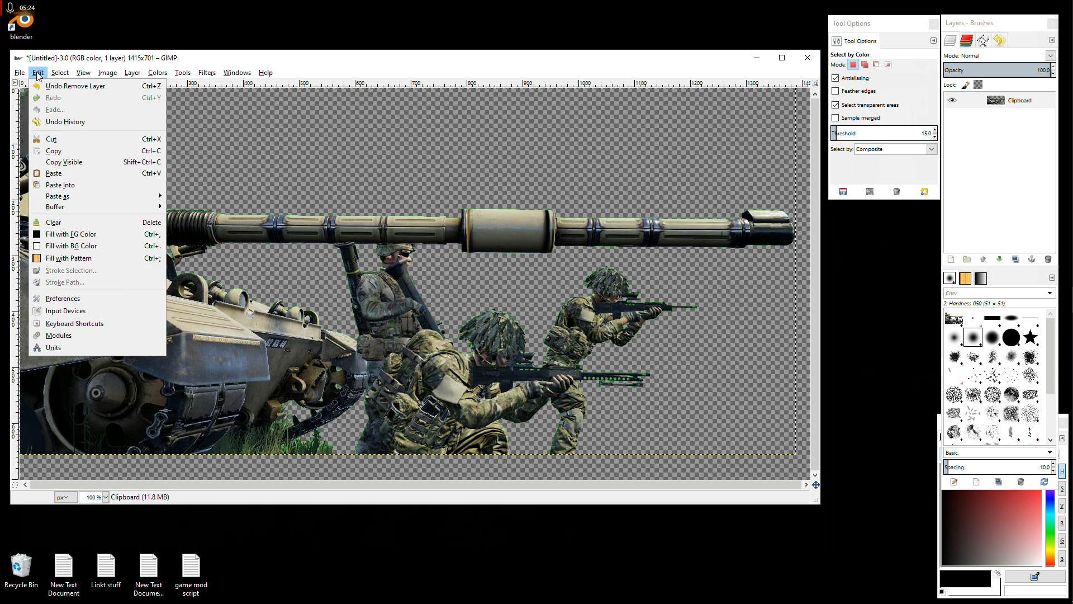
mouse_move(75, 197)
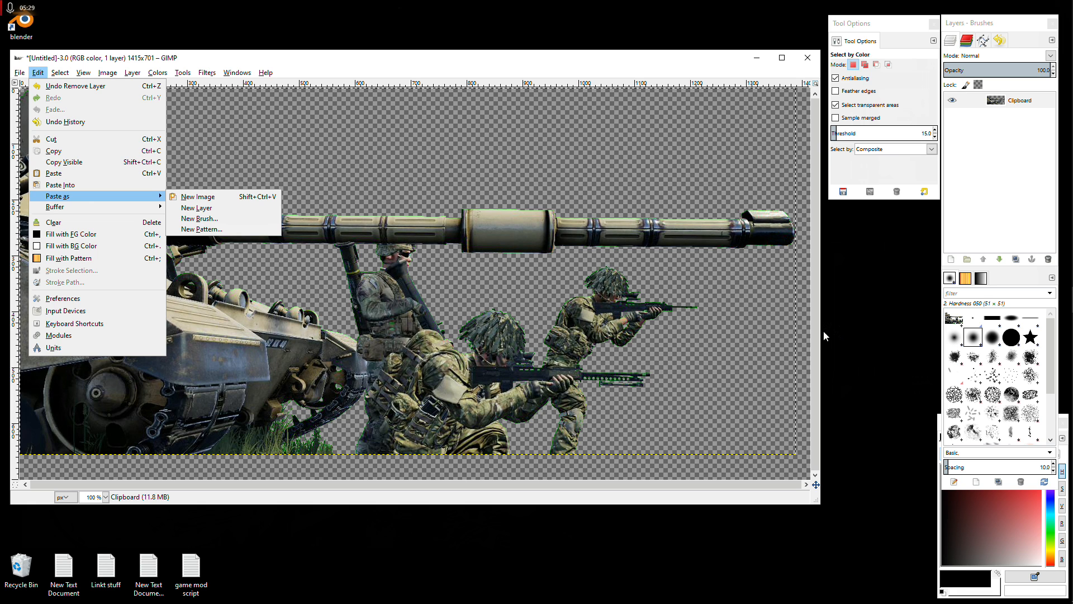
click(486, 64)
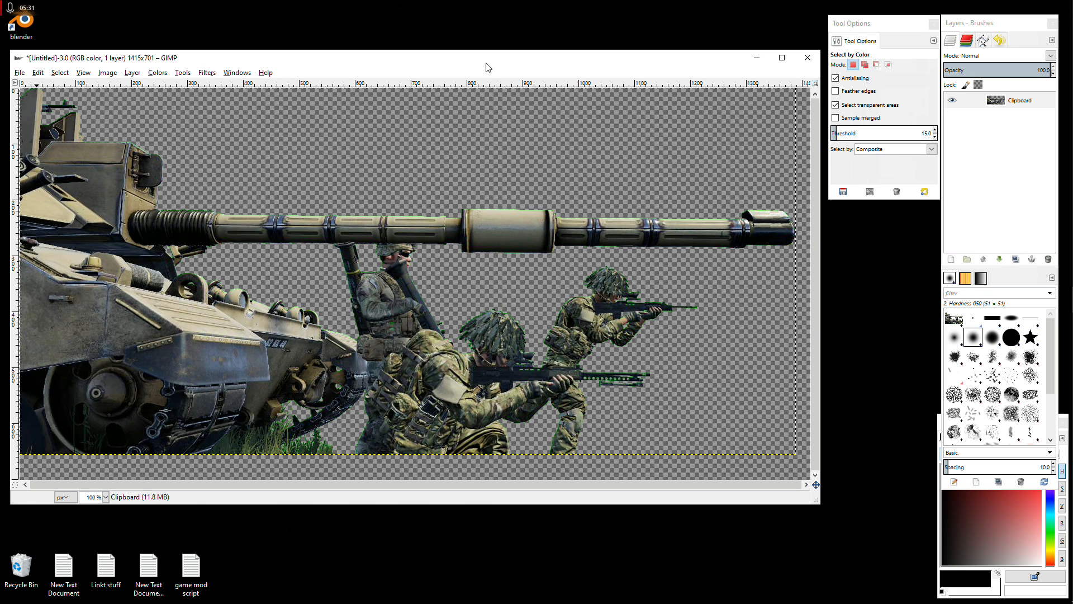
click(109, 74)
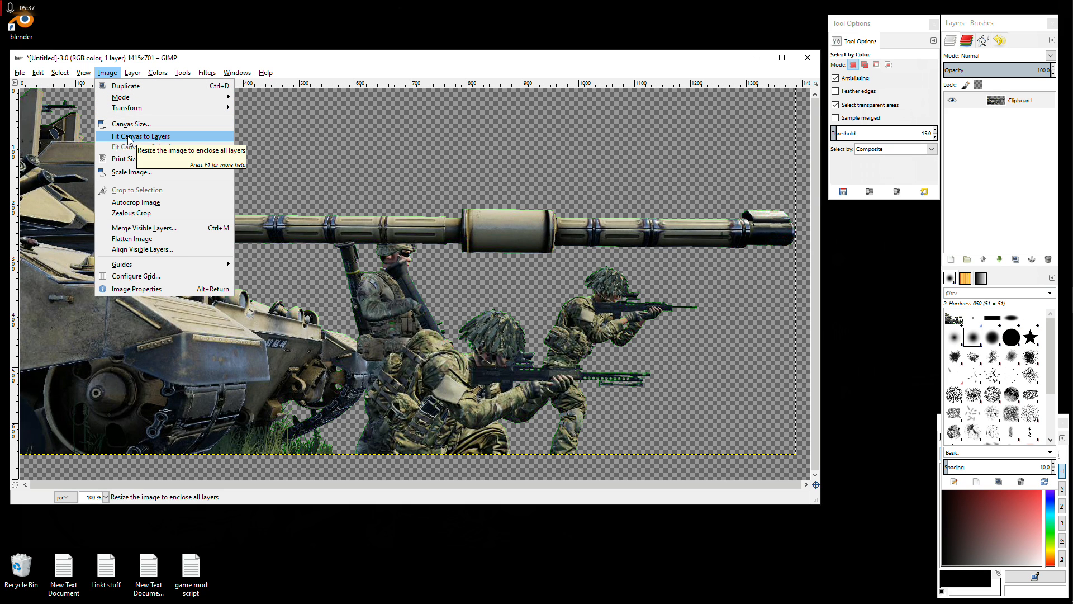
click(351, 124)
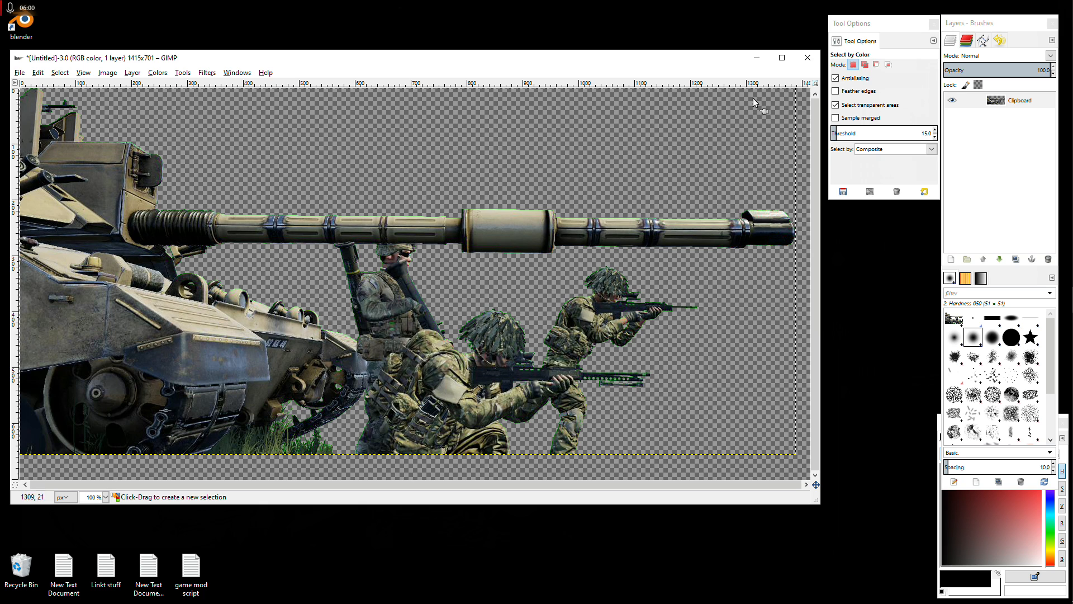
Step: Close the untitled cutout image without saving and bring up Teams_greenscreen_SnapShot_desat.xcf
click(808, 57)
click(435, 347)
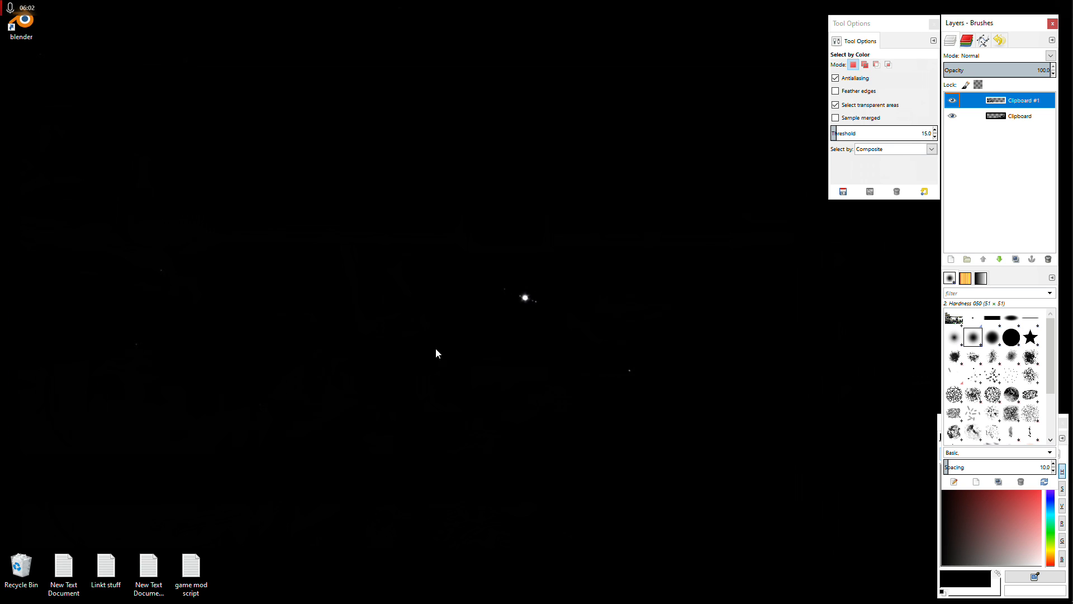
mouse_move(1072, 371)
click(1062, 435)
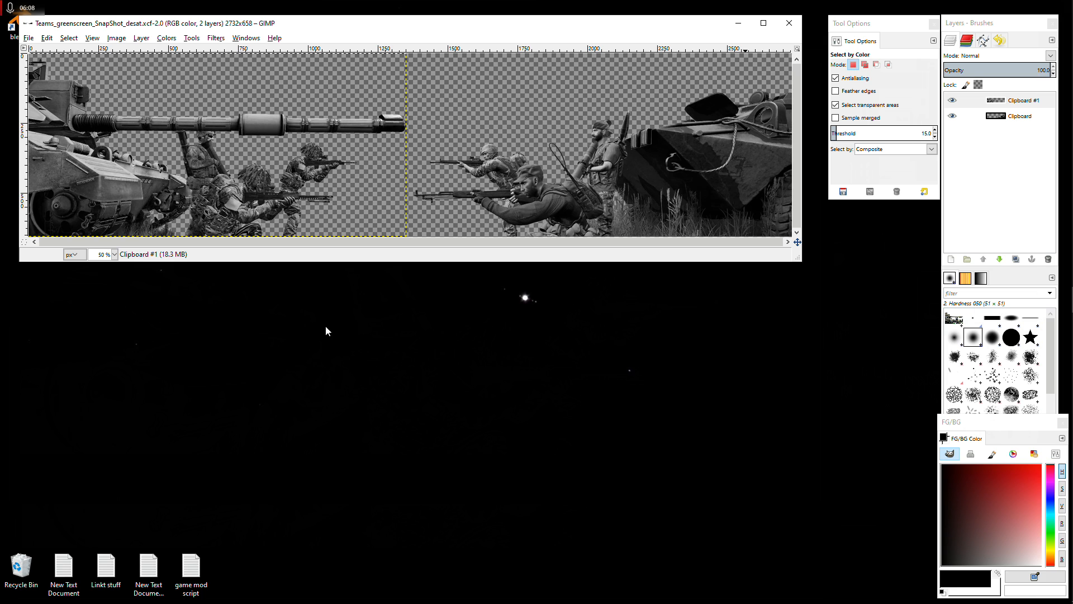
drag(373, 26, 383, 198)
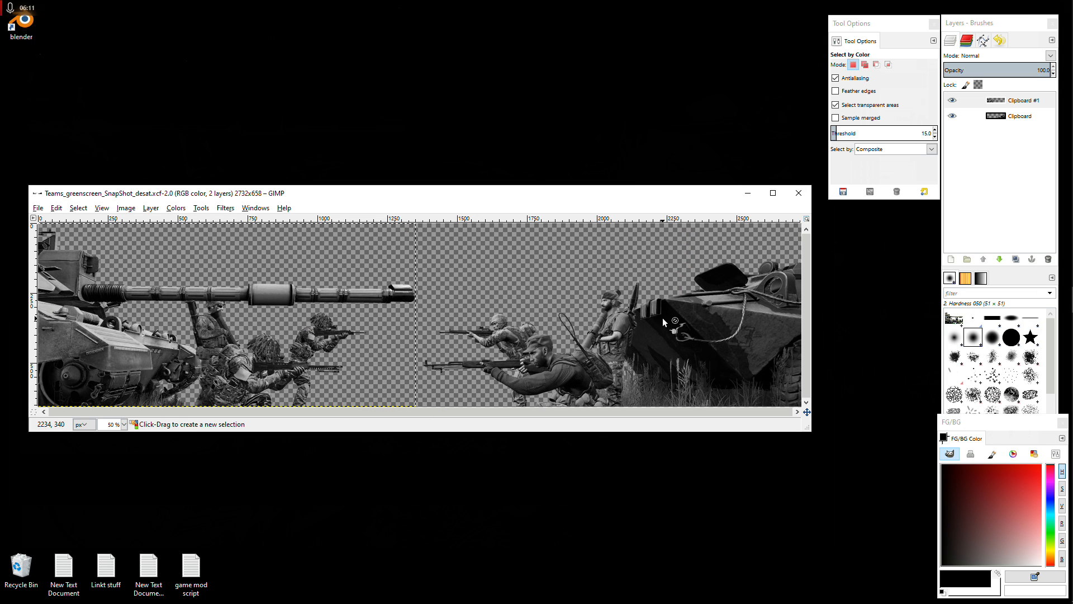
Step: Try contrast 127 and brightness -127 on the Clipboard layer with Brightness-Contrast, and cancel the adjustment
click(1023, 117)
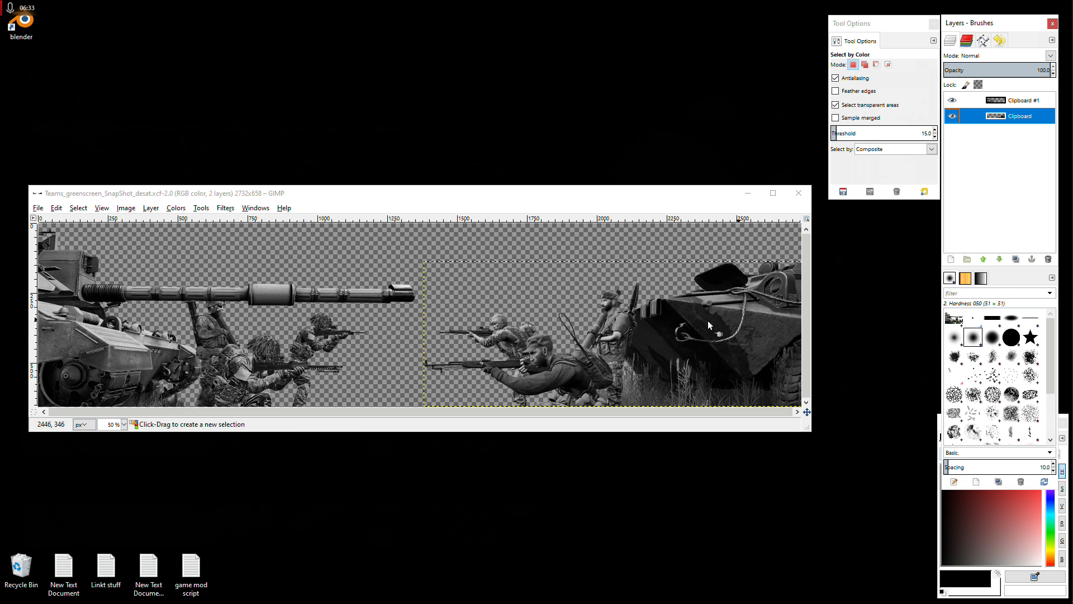
click(202, 210)
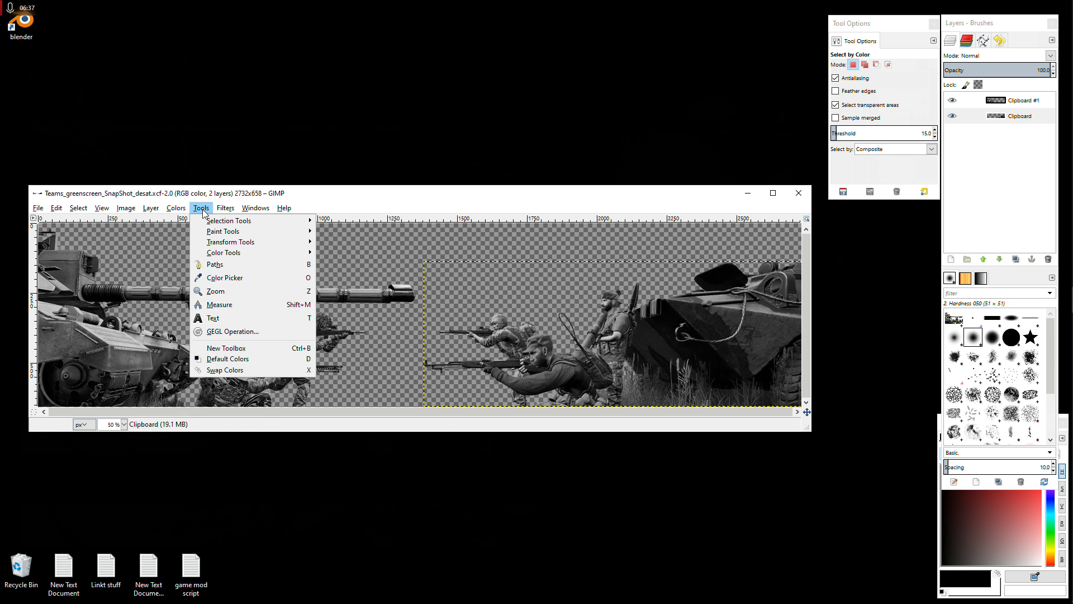
click(182, 211)
click(201, 261)
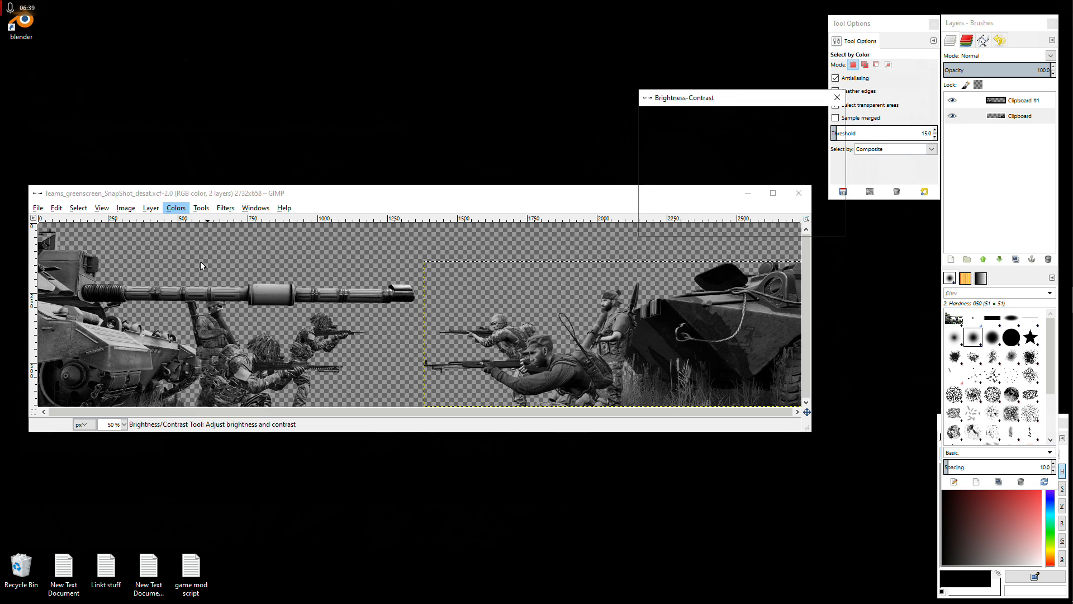
drag(768, 102, 729, 37)
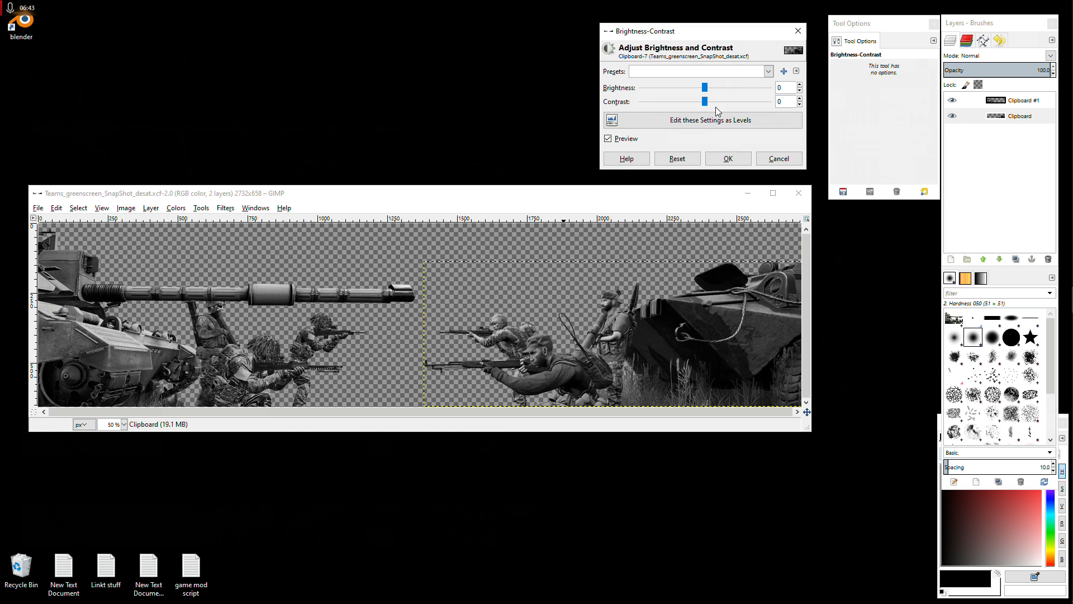
drag(706, 104, 769, 103)
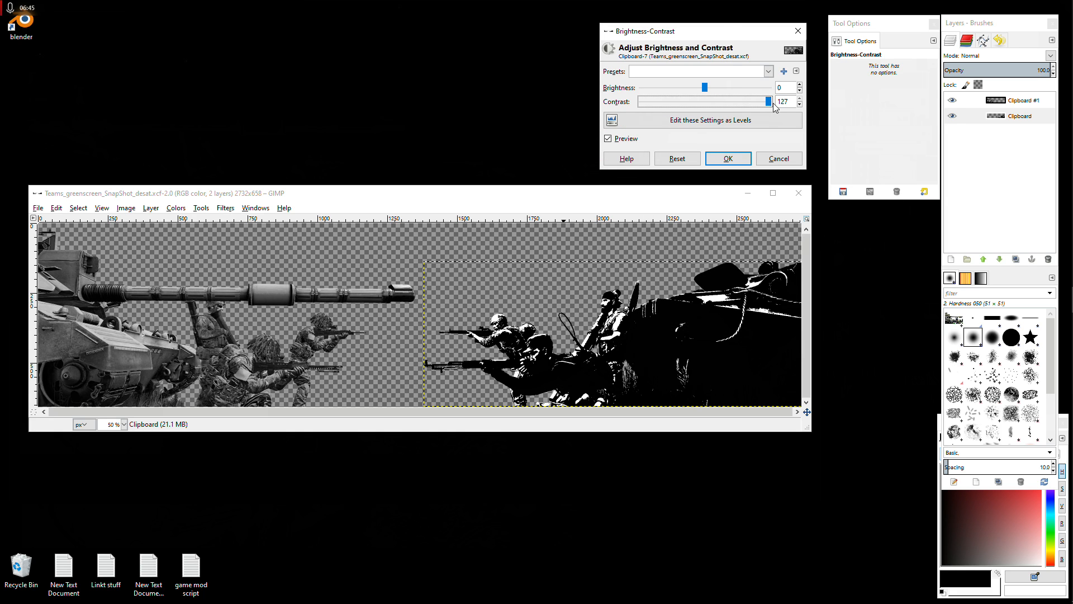
drag(705, 87, 639, 89)
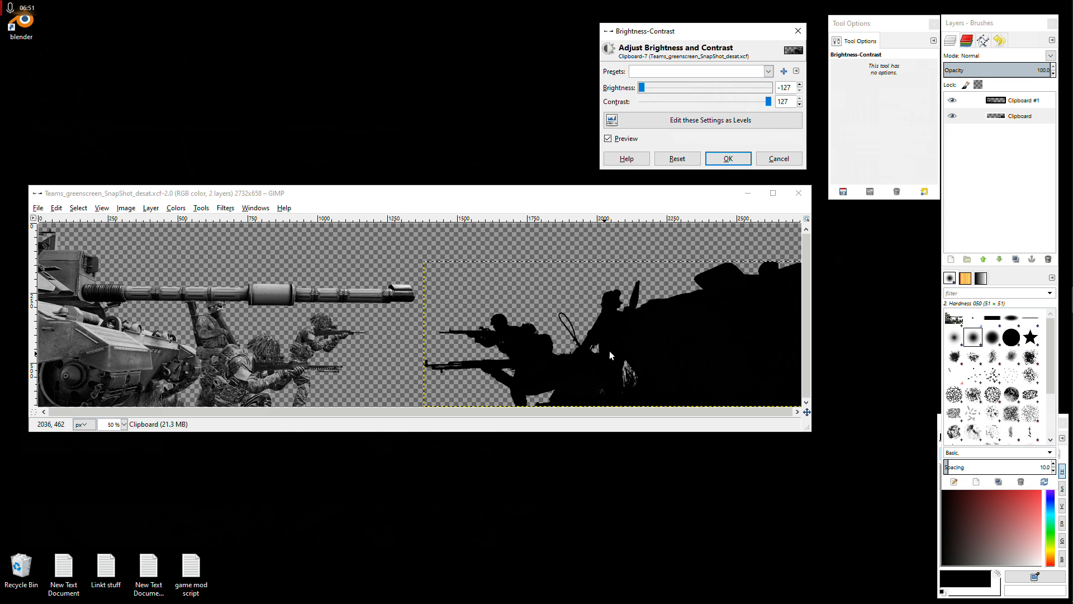
click(787, 159)
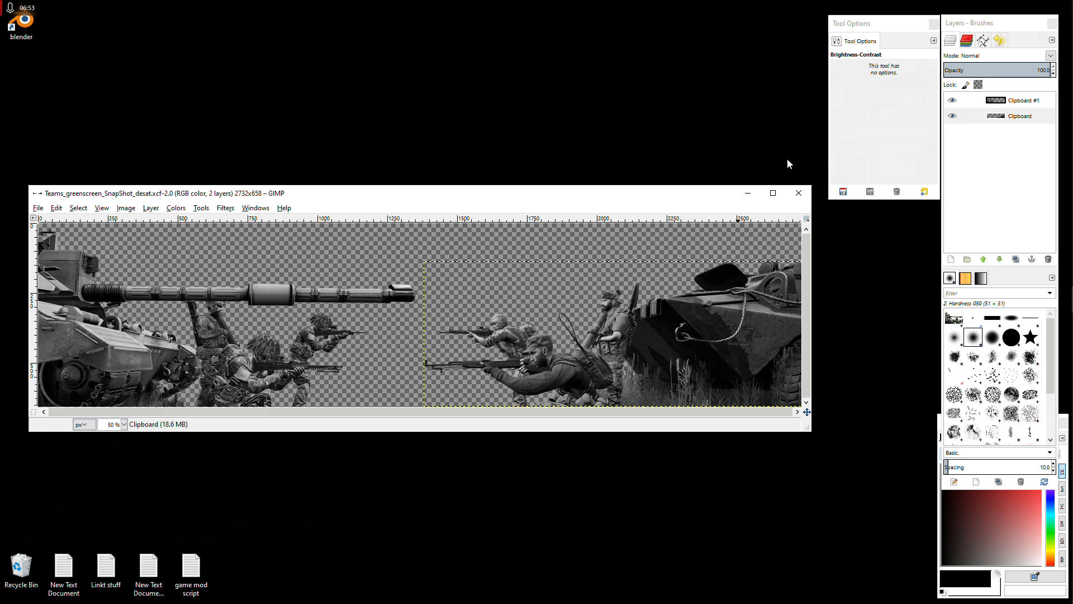
Step: Close Teams_greenscreen_SnapShot_desat.xcf without saving its changes
click(799, 193)
click(408, 194)
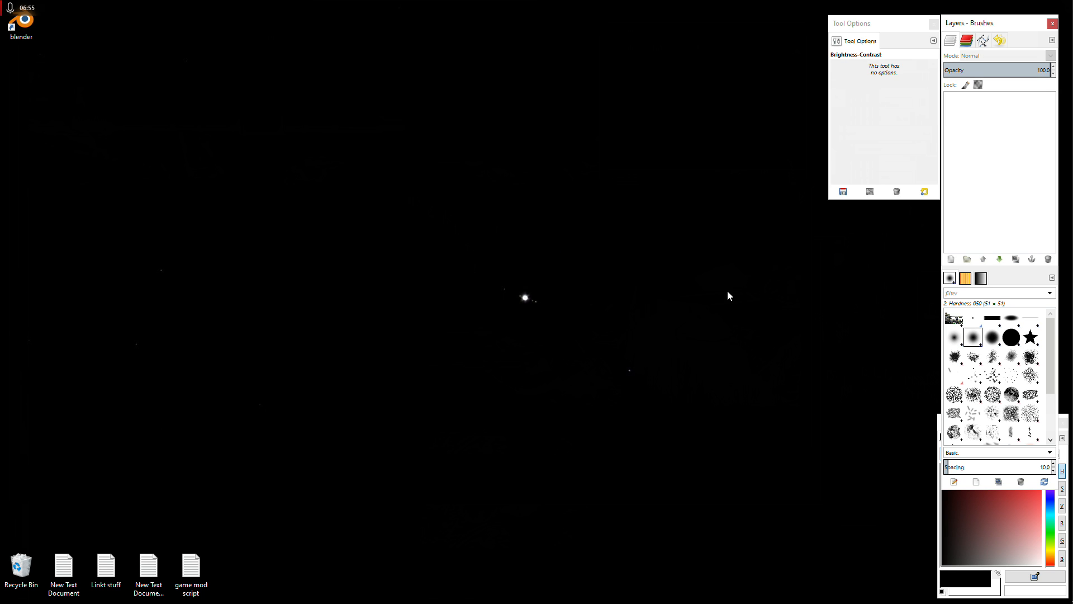
Step: Switch to the Photos viewer and look through the exported green-screen snapshot variants 1 to 4
click(1057, 431)
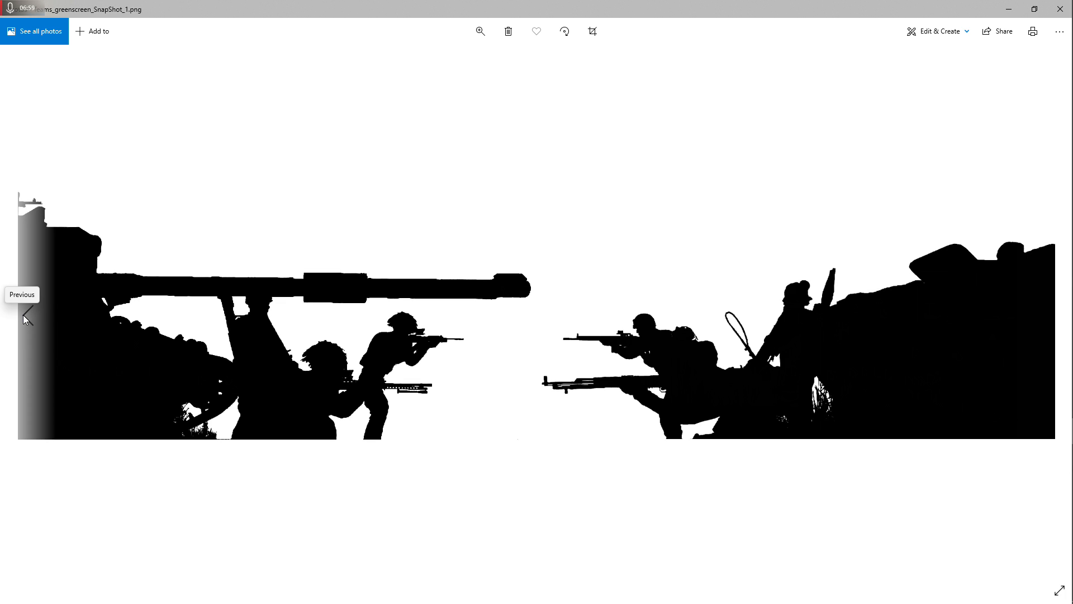
click(25, 318)
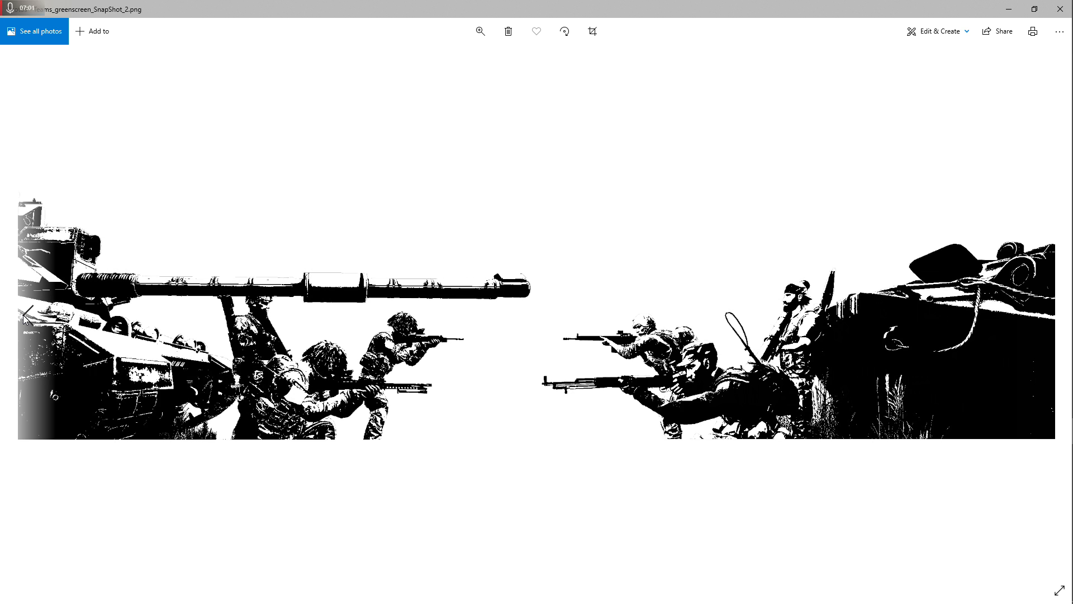
click(24, 318)
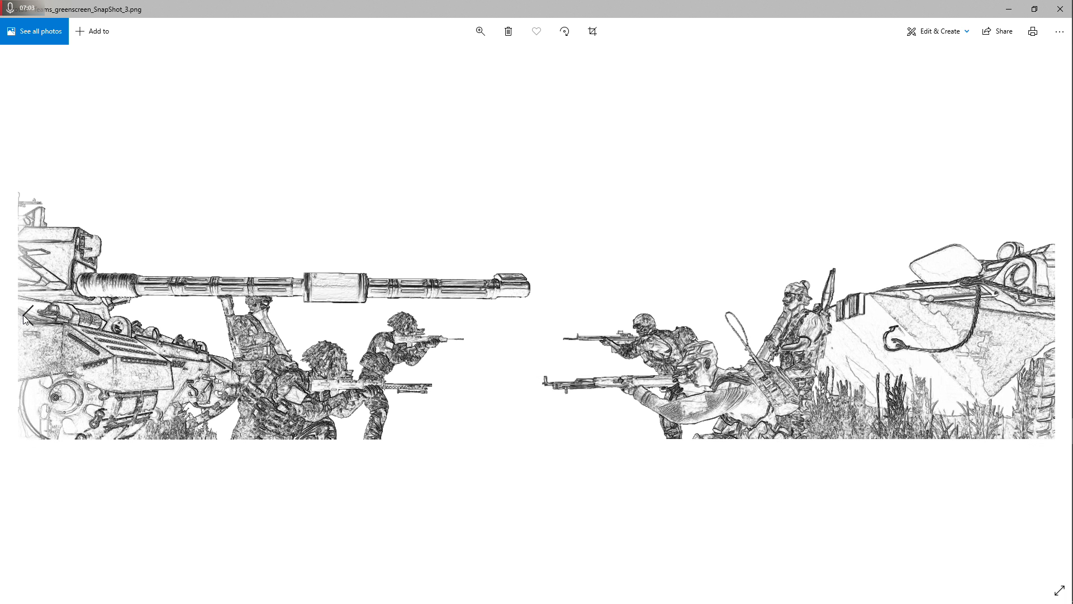
click(25, 318)
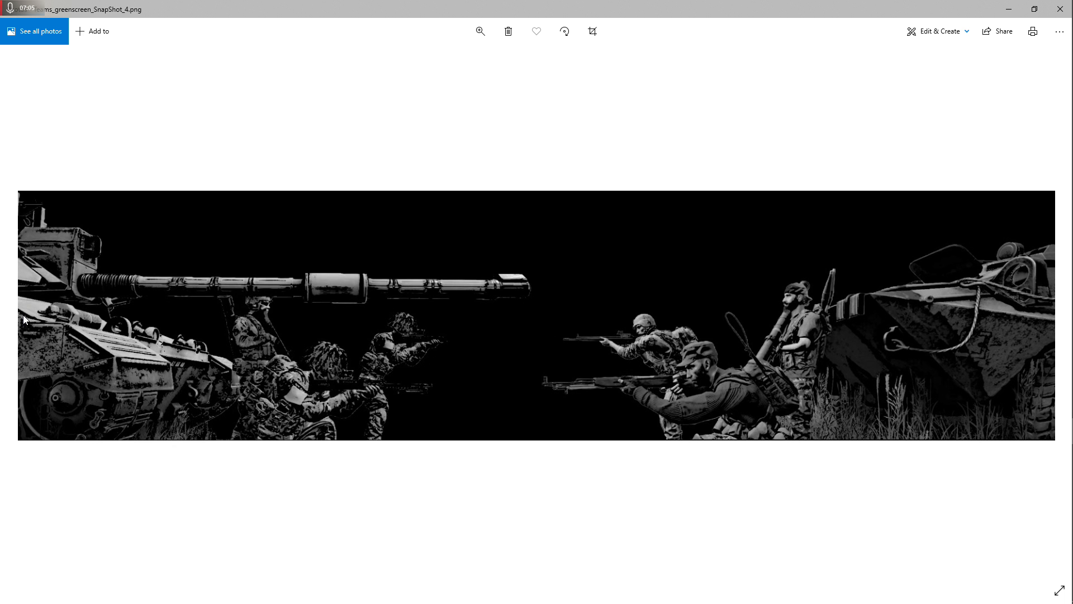